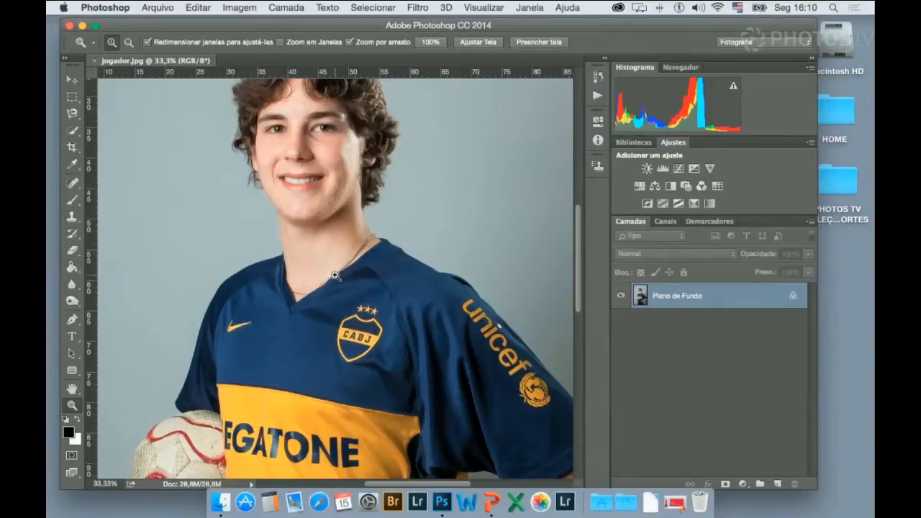
Select the blue shoulder and sleeve on the ball side of the jersey with the Quick Selection tool
left_click(336, 276)
left_click(336, 275)
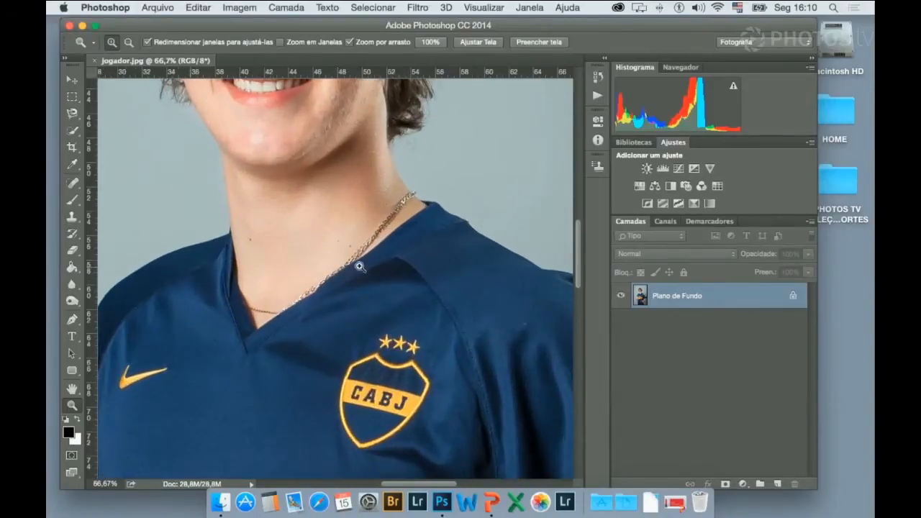
scroll(357, 267, "left", 2)
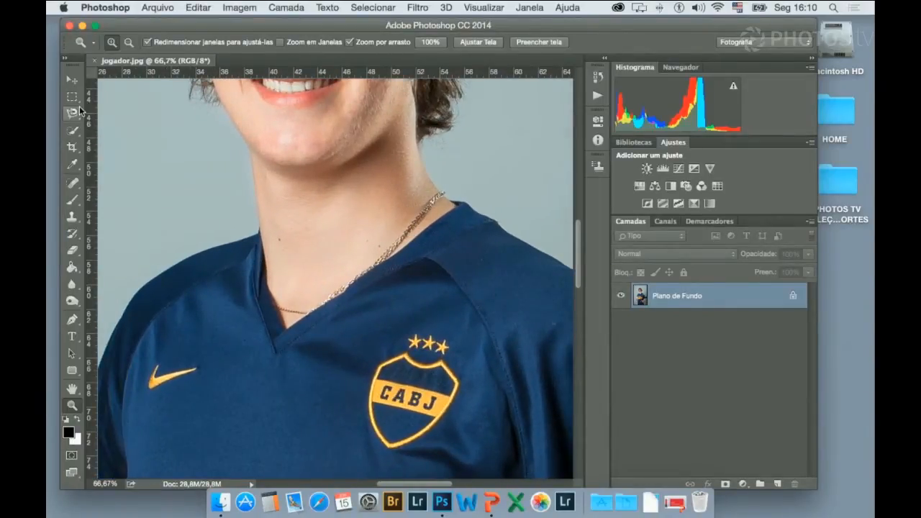
left_click(72, 130)
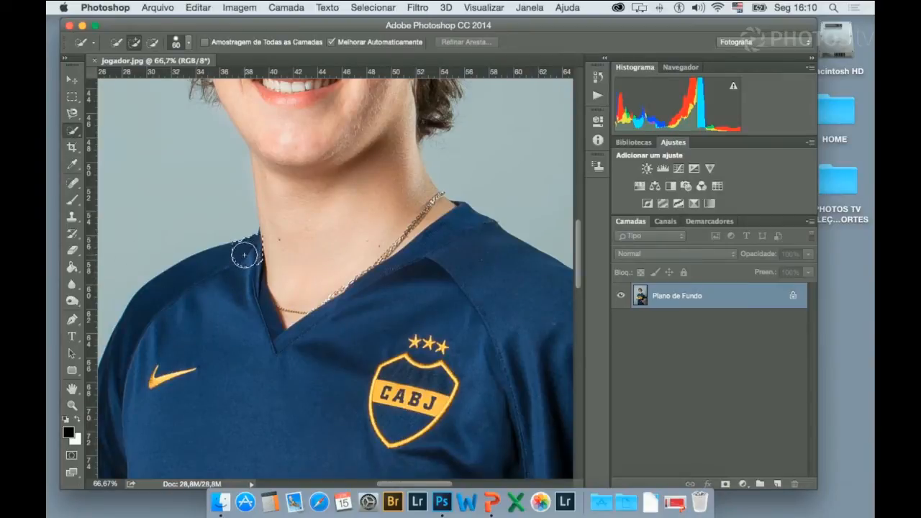
mouse_move(212, 278)
left_mouse_down()
mouse_move(179, 306)
mouse_move(144, 396)
mouse_move(148, 405)
mouse_move(204, 379)
left_mouse_up()
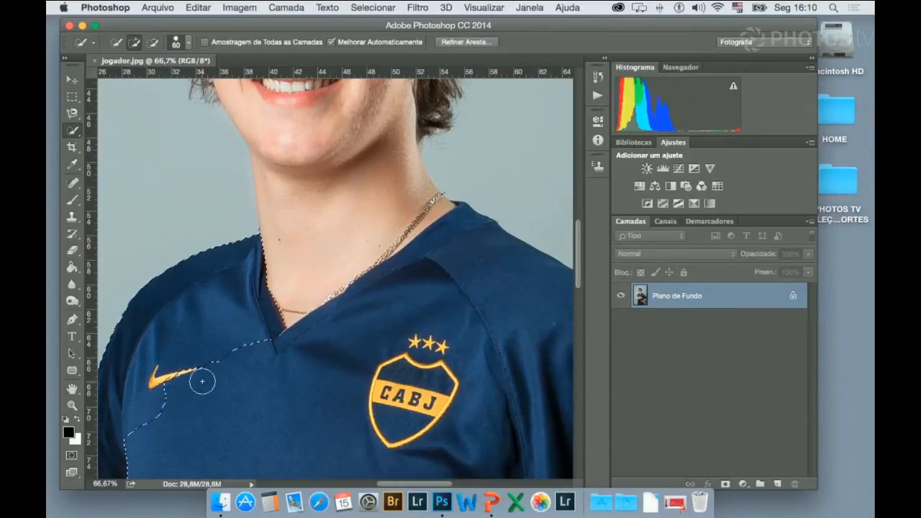
Extend the selection across the jersey's blue chest, from the Nike logo to the club crest
scroll(204, 378, "left", 3)
scroll(205, 377, "down", 3)
scroll(204, 376, "left", 3)
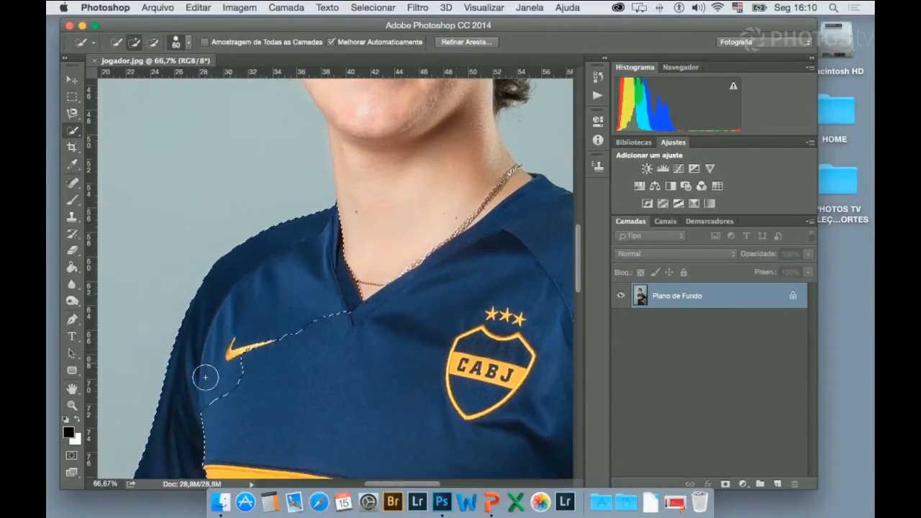
scroll(280, 323, "down", 2)
scroll(281, 323, "left", 1)
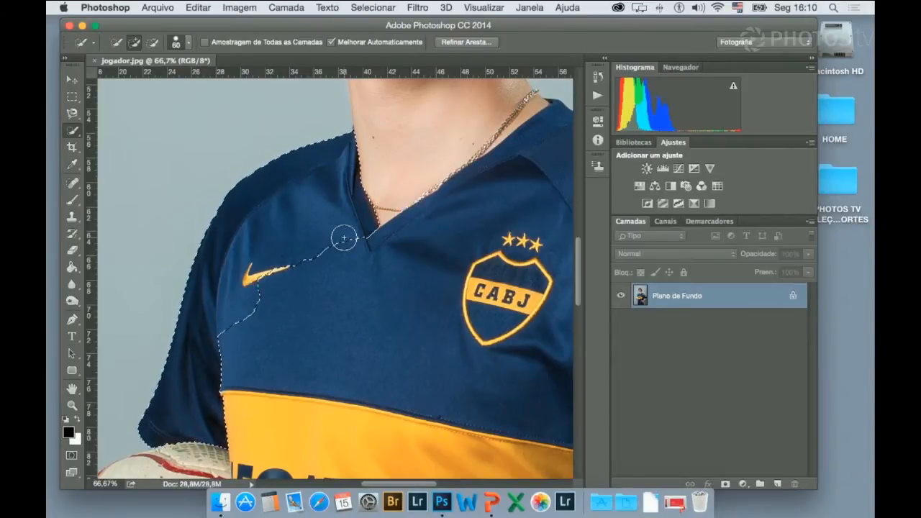
mouse_move(313, 243)
left_mouse_down()
mouse_move(347, 276)
mouse_move(387, 278)
mouse_move(482, 262)
left_mouse_up()
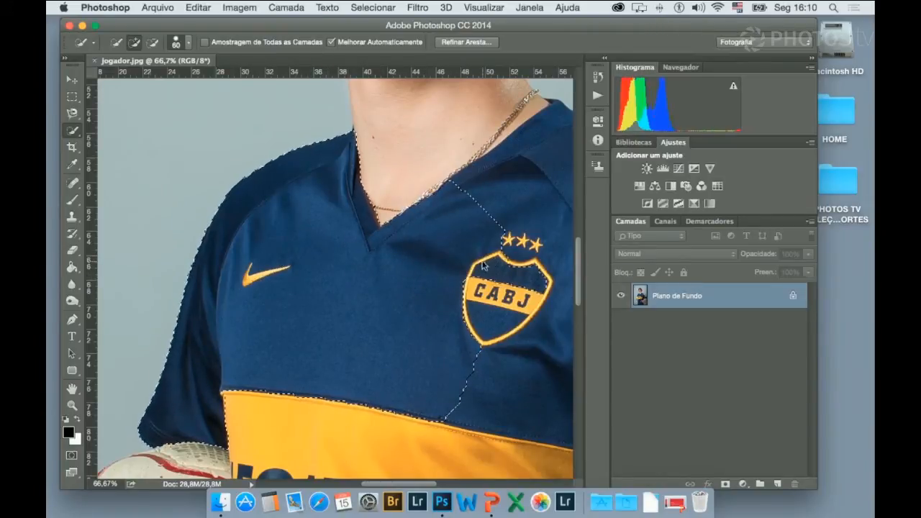
Extend the selection over the club crest, the opposite shoulder and the sleeve with the unicef lettering
scroll(432, 273, "right", 5)
scroll(330, 293, "right", 3)
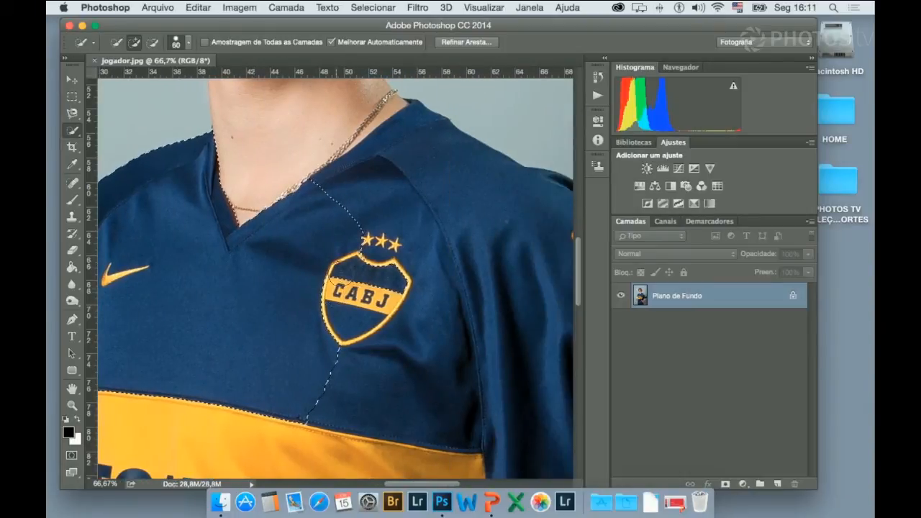
left_click_drag(337, 195, 371, 185)
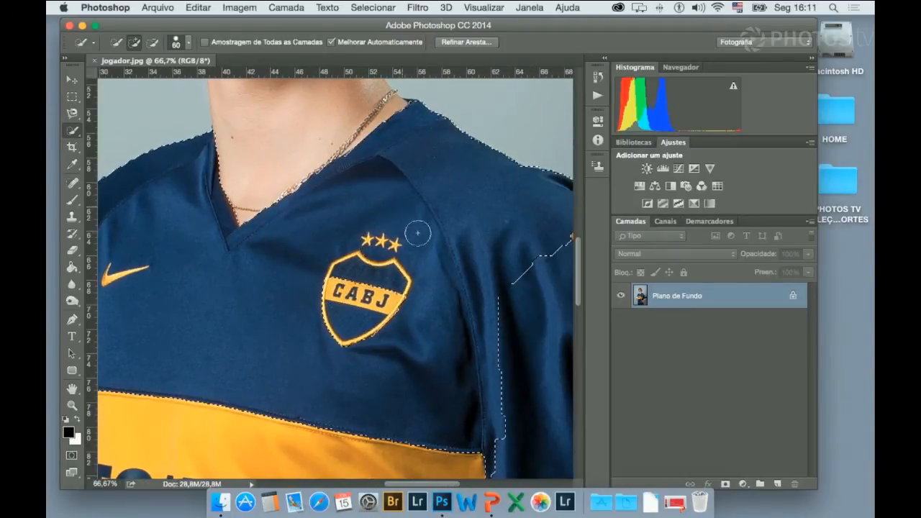
left_click(493, 296)
scroll(482, 291, "right", 6)
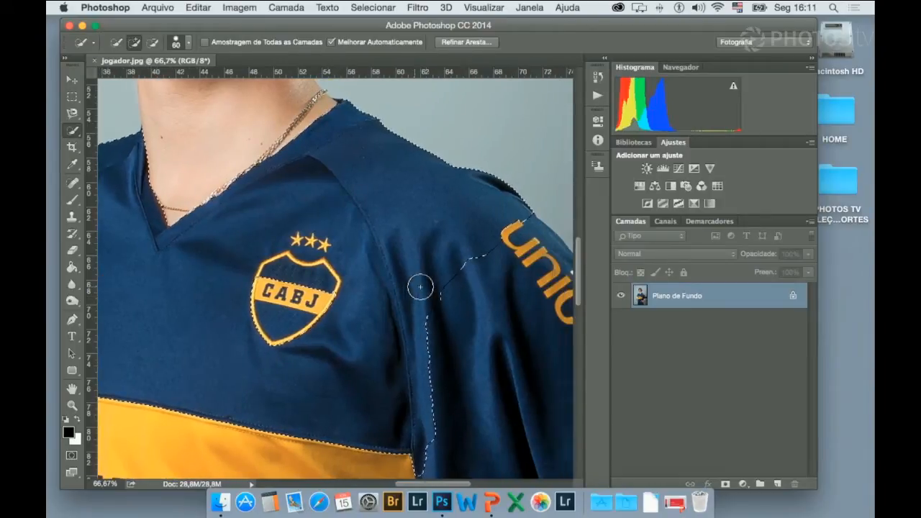
mouse_move(360, 275)
left_mouse_down()
mouse_move(432, 324)
mouse_move(486, 323)
mouse_move(518, 370)
left_mouse_up()
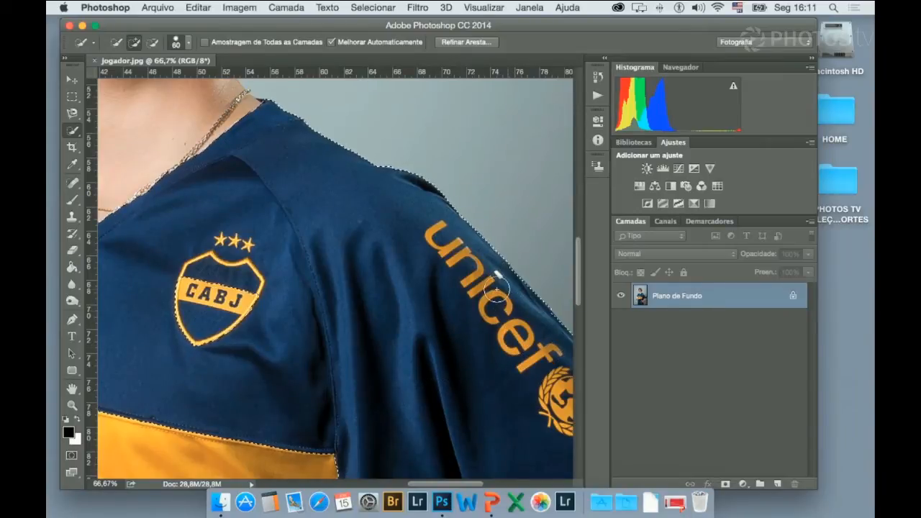
Add the bare forearm below the unicef sleeve to the selection, down to the wrist
scroll(466, 317, "down", 10)
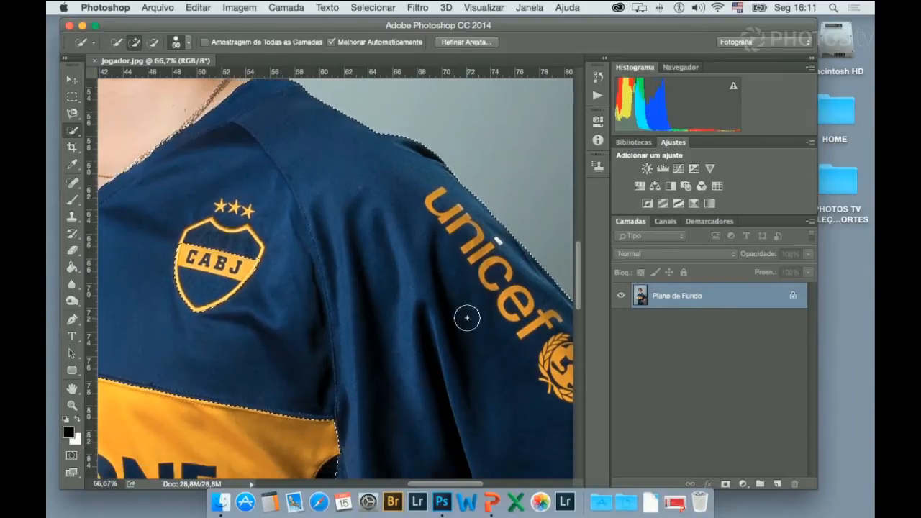
scroll(466, 316, "right", 9)
scroll(466, 316, "down", 4)
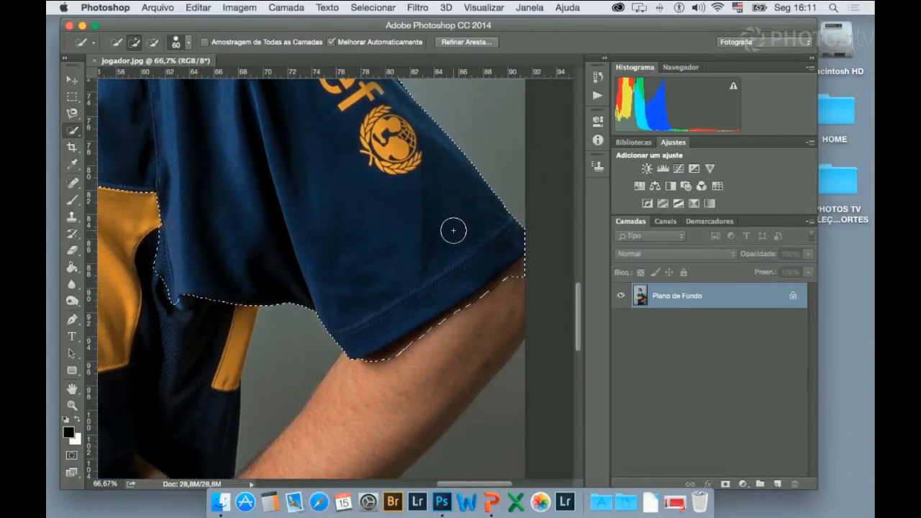
scroll(443, 305, "down", 1)
scroll(443, 305, "down", 3)
scroll(443, 305, "left", 1)
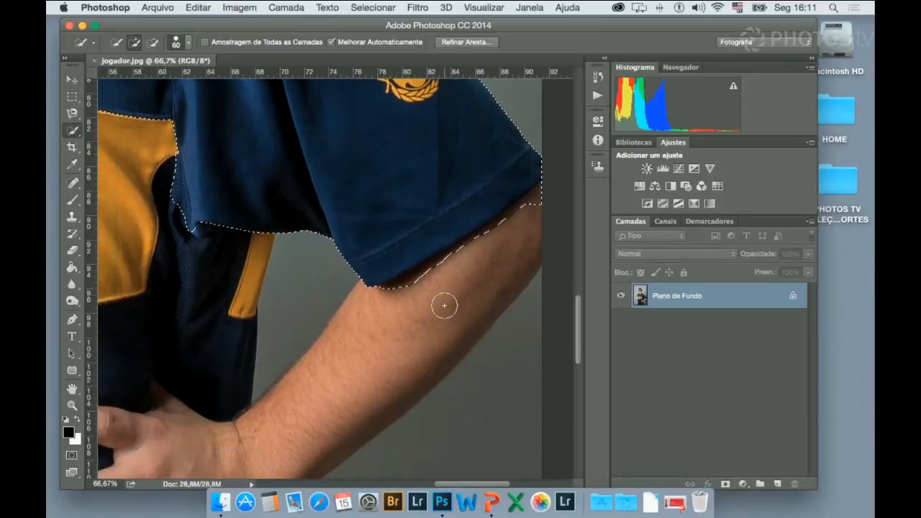
mouse_move(479, 239)
left_mouse_down()
mouse_move(344, 374)
mouse_move(270, 428)
left_mouse_up()
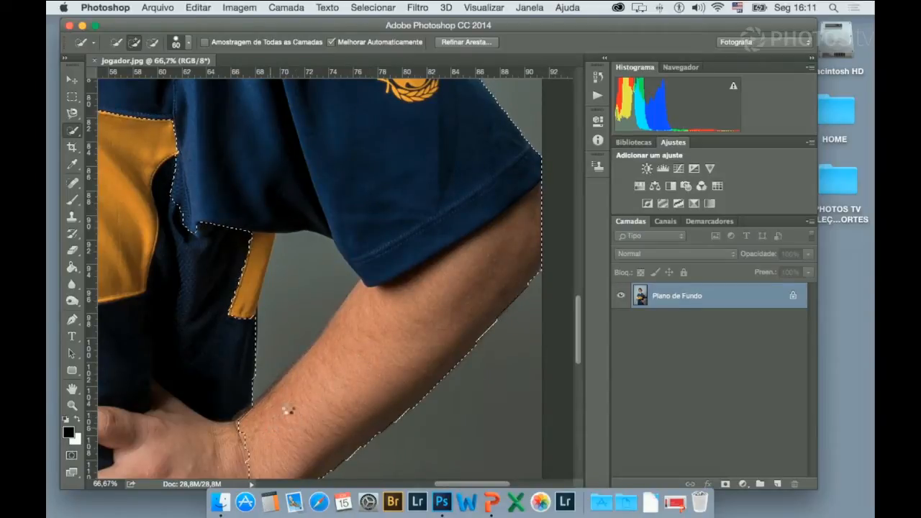
Extend the selection over the hand resting on the hip and the lower blue part of the jersey
scroll(350, 215, "down", 3)
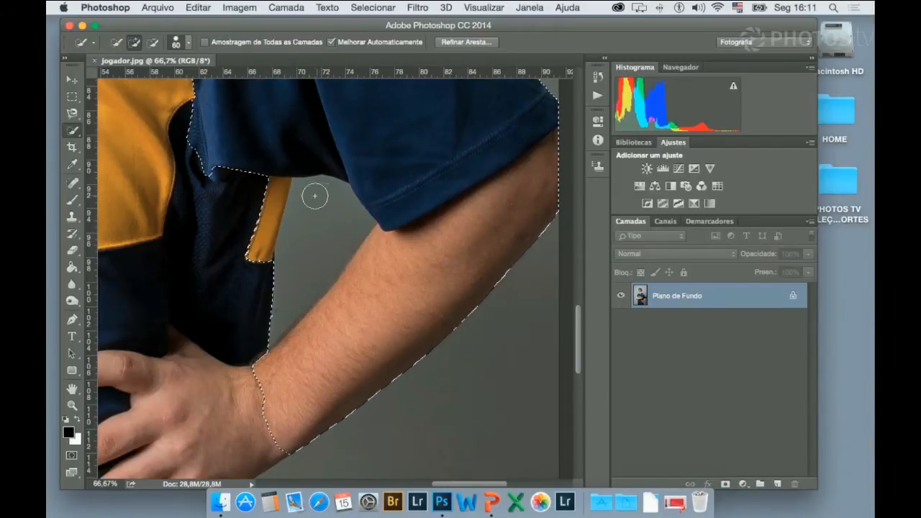
scroll(325, 247, "down", 5)
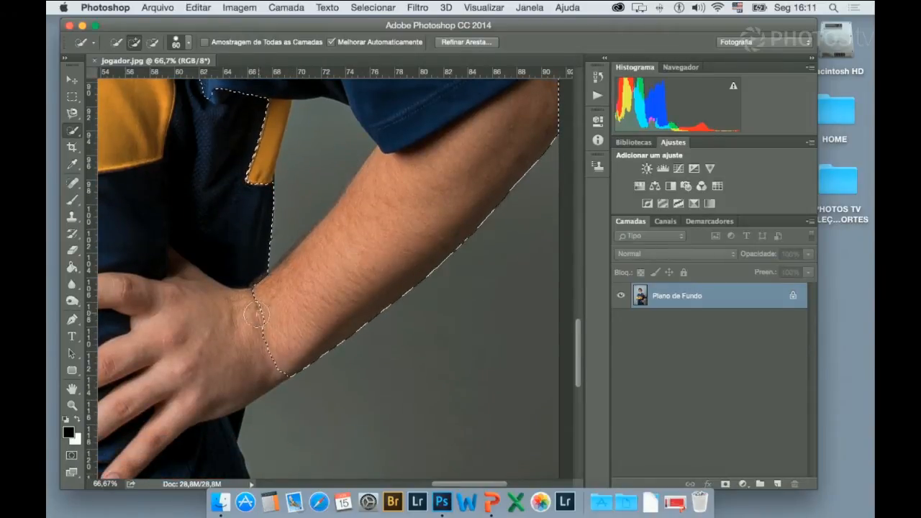
left_click_drag(237, 318, 141, 250)
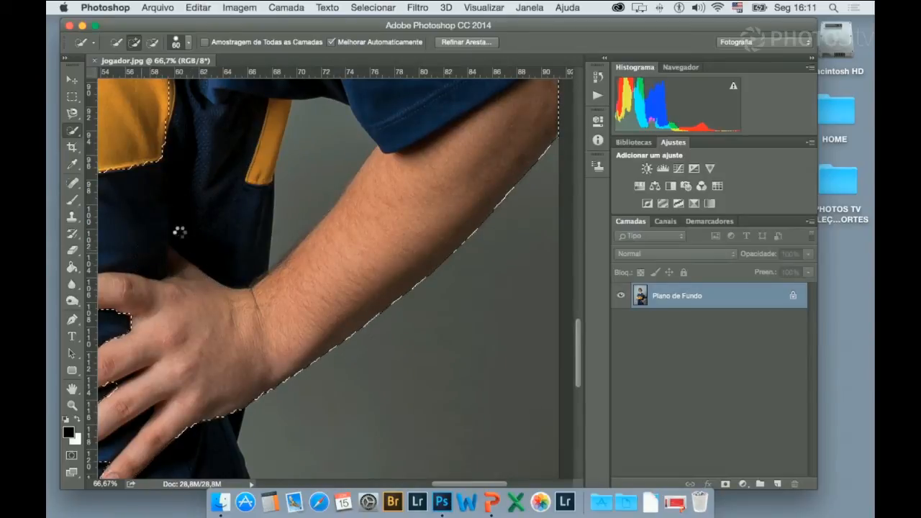
scroll(180, 231, "left", 8)
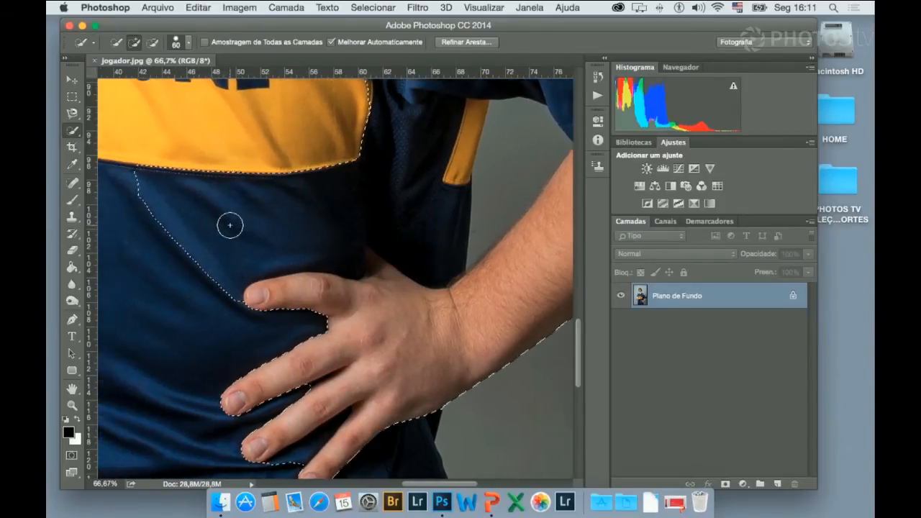
scroll(230, 225, "left", 3)
mouse_move(267, 237)
left_mouse_down()
mouse_move(256, 259)
mouse_move(187, 291)
left_mouse_up()
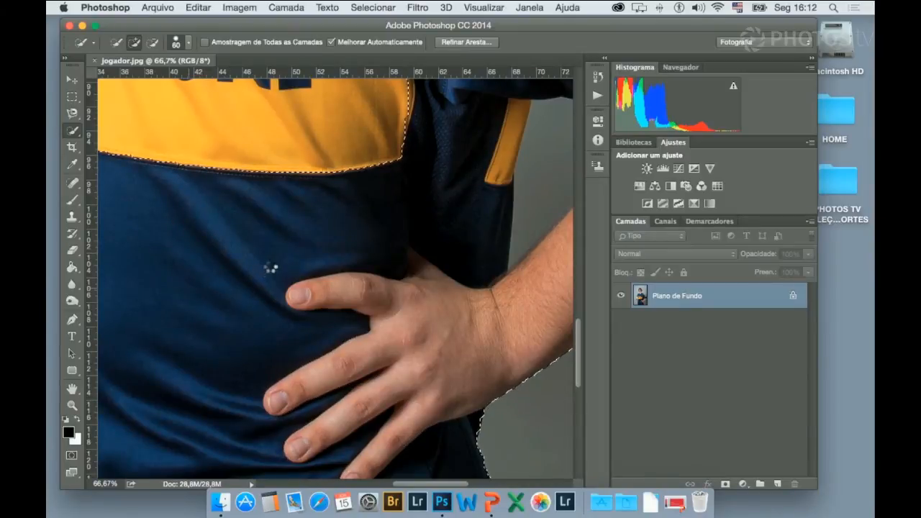
Add the yellow chest band and its dark sponsor lettering to the selection
scroll(270, 268, "left", 6)
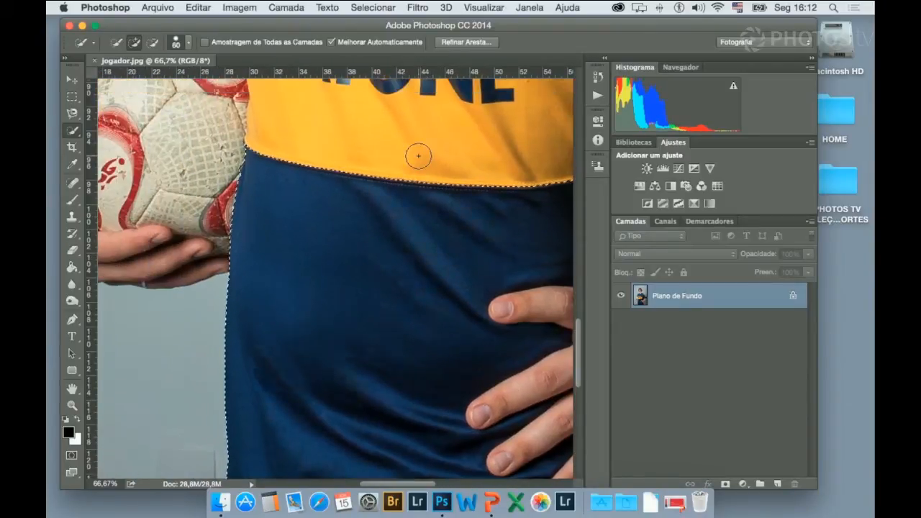
scroll(418, 155, "up", 5)
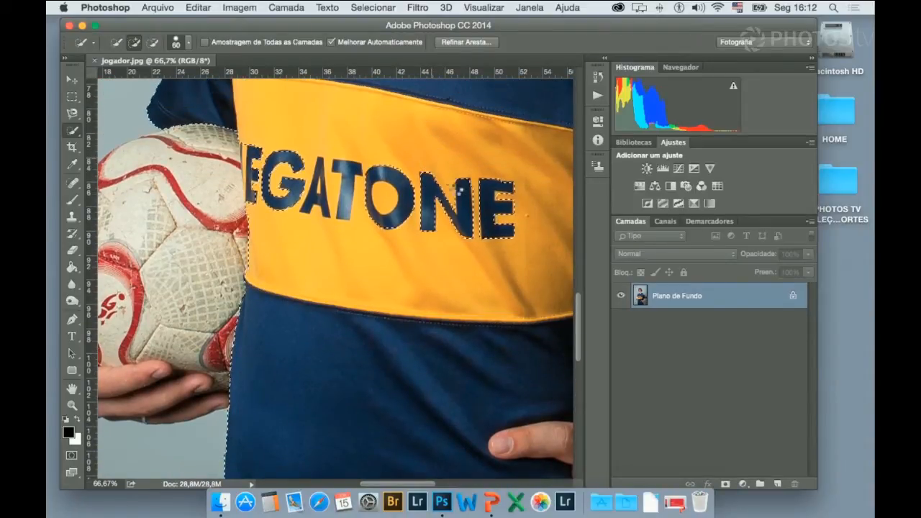
scroll(473, 169, "right", 3)
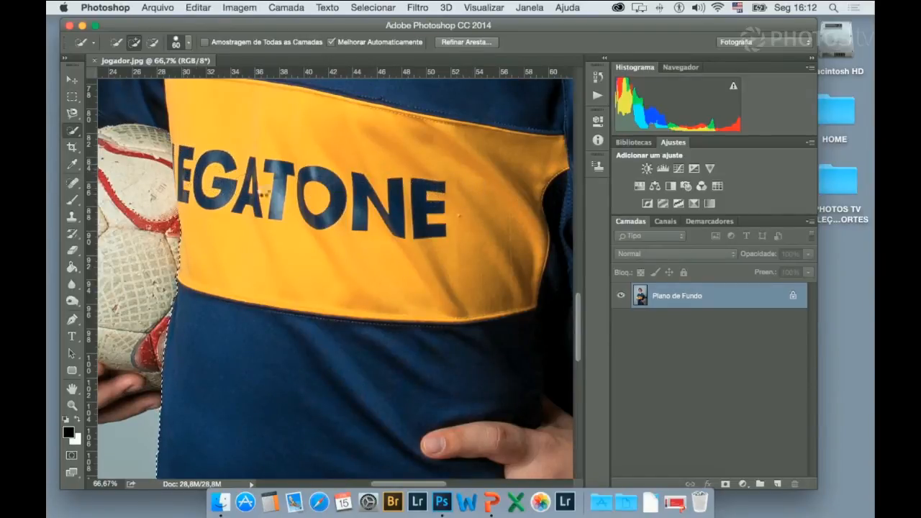
scroll(322, 234, "up", 1)
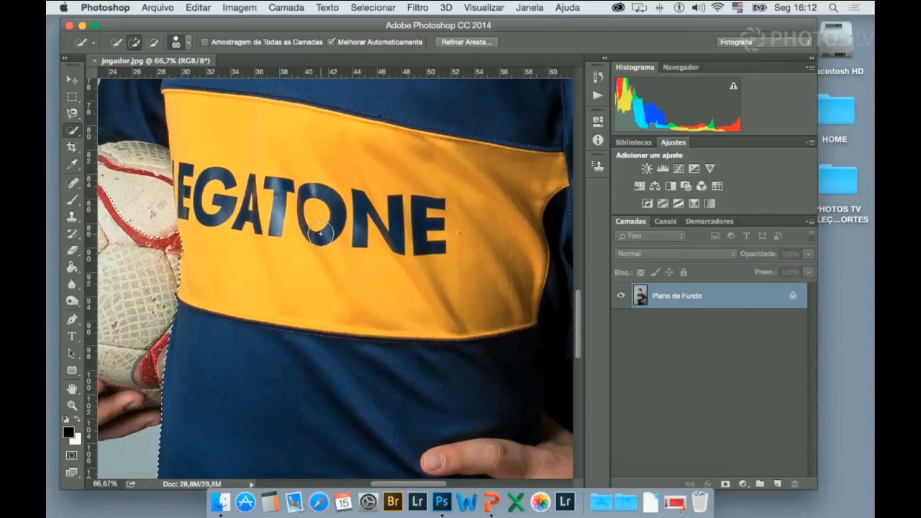
Inspect the selection outline along the jersey's hem, the hip and the gap between arm and torso
scroll(324, 233, "down", 10)
scroll(324, 233, "down", 6)
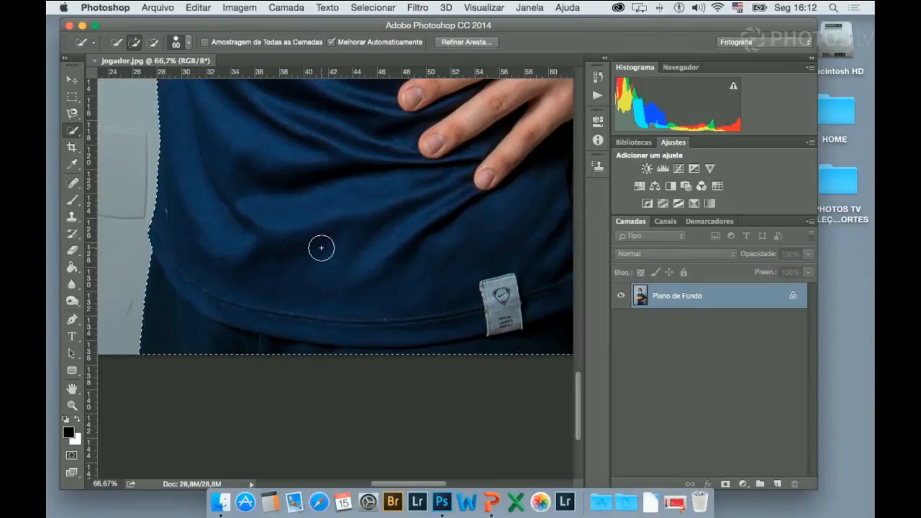
scroll(319, 247, "up", 6)
scroll(334, 244, "right", 2)
scroll(302, 230, "right", 5)
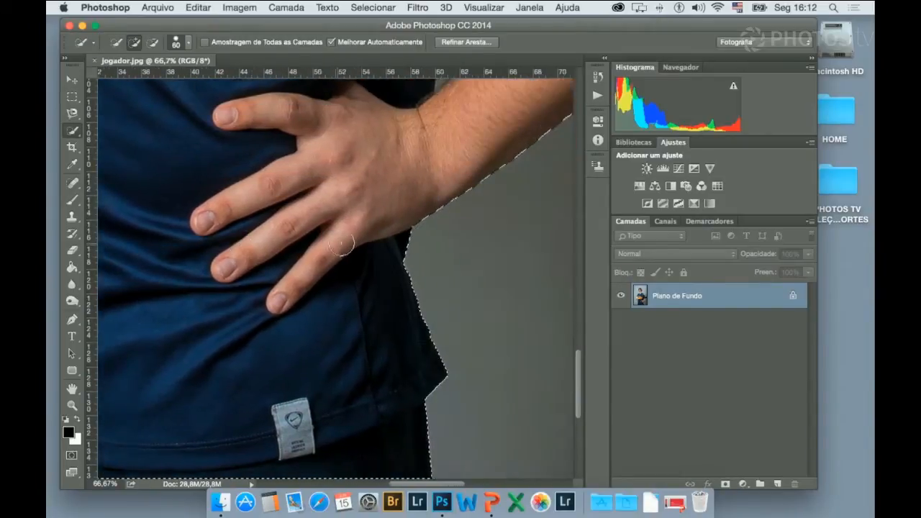
scroll(165, 189, "up", 8)
scroll(166, 191, "up", 3)
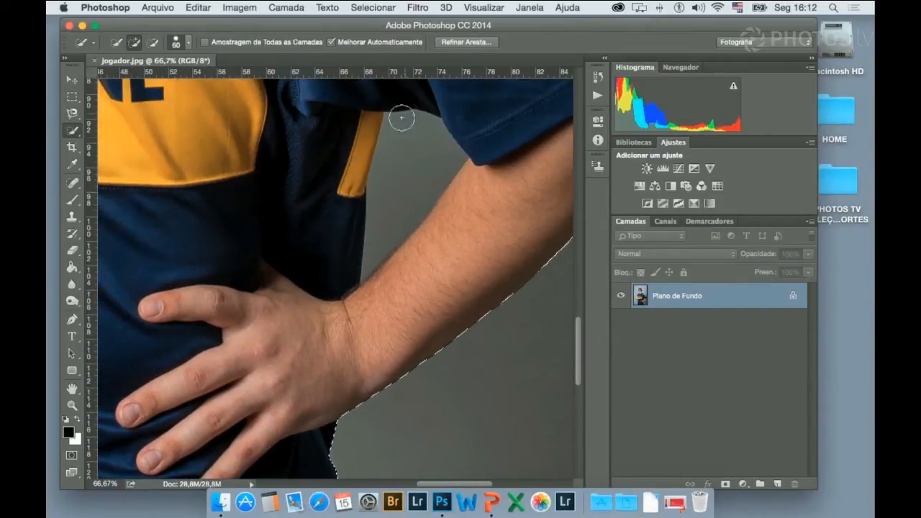
scroll(352, 183, "left", 5)
scroll(352, 183, "down", 4)
scroll(357, 185, "left", 15)
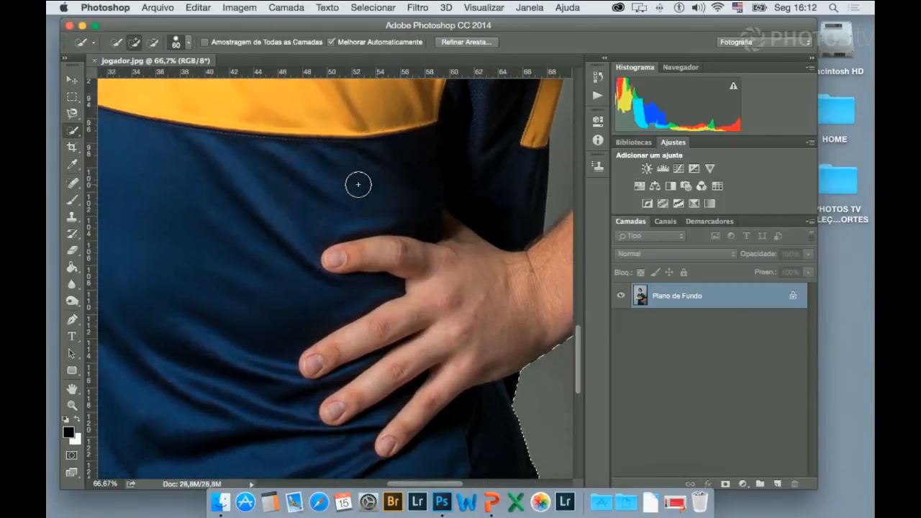
Extend the selection over the soccer ball and the hand holding it
scroll(356, 185, "up", 12)
scroll(360, 185, "left", 6)
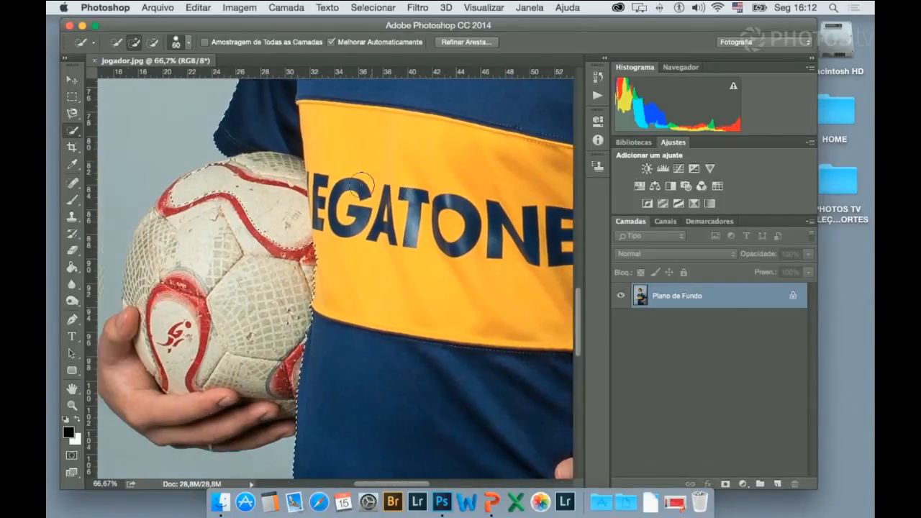
mouse_move(317, 235)
left_mouse_down()
mouse_move(298, 257)
mouse_move(277, 262)
left_mouse_up()
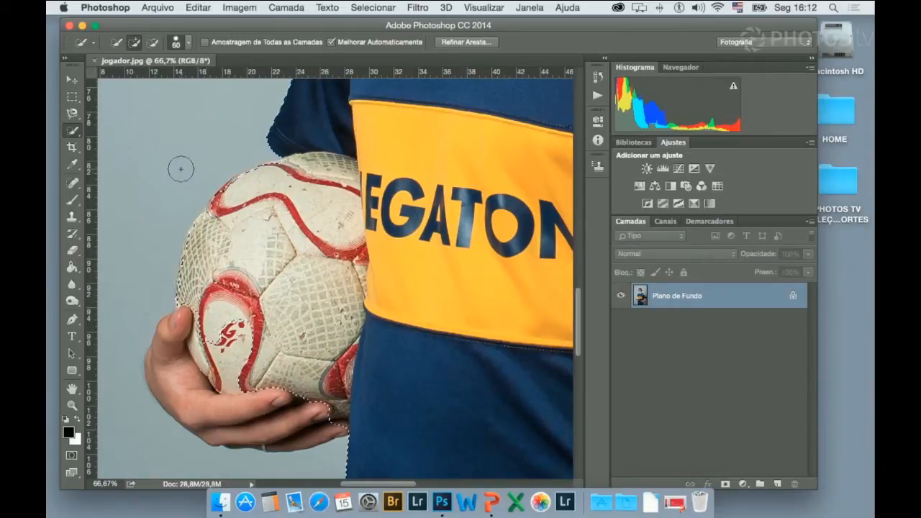
scroll(275, 277, "down", 2)
scroll(275, 276, "left", 1)
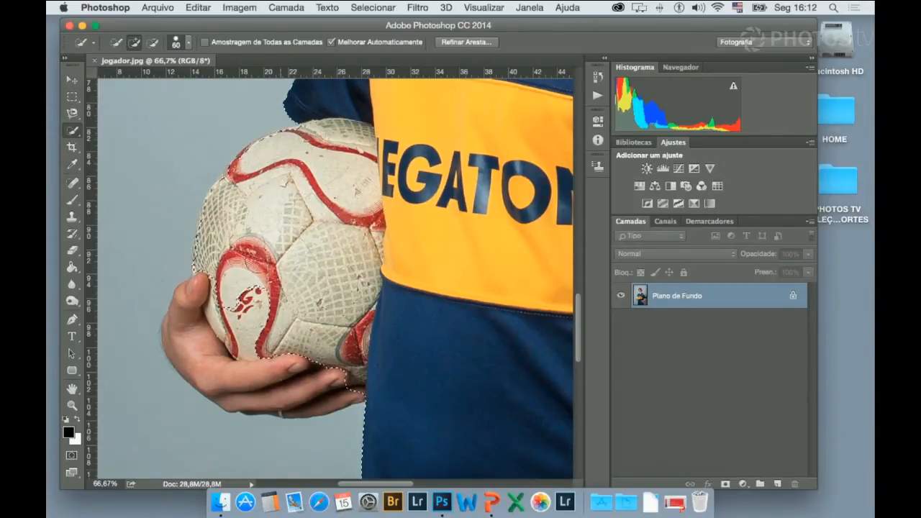
left_click_drag(317, 379, 284, 371)
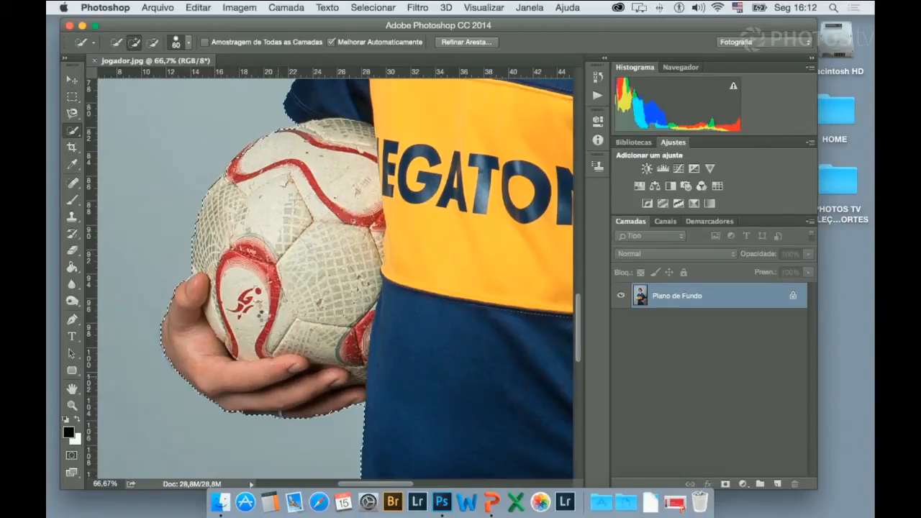
Reduce the Quick Selection brush to 20 and add the missed strip along the ball's upper-left edge to the selection
scroll(267, 316, "left", 5)
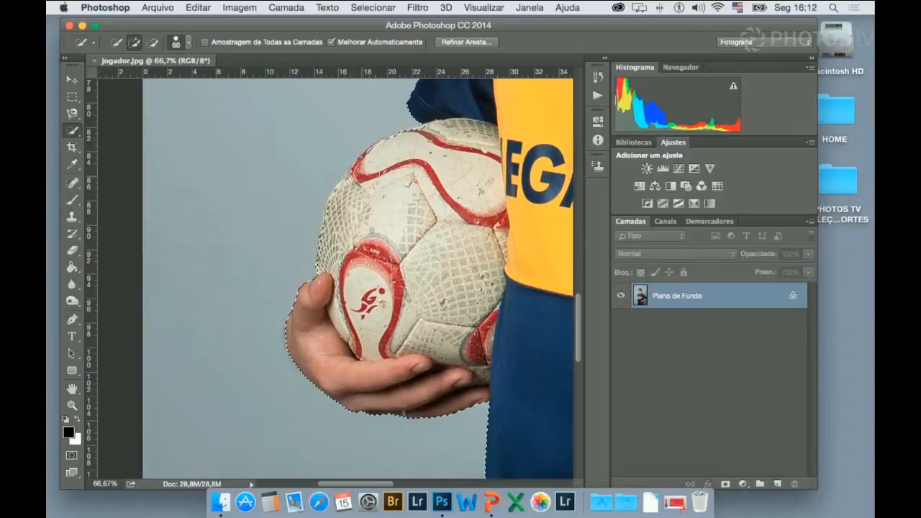
key("z")
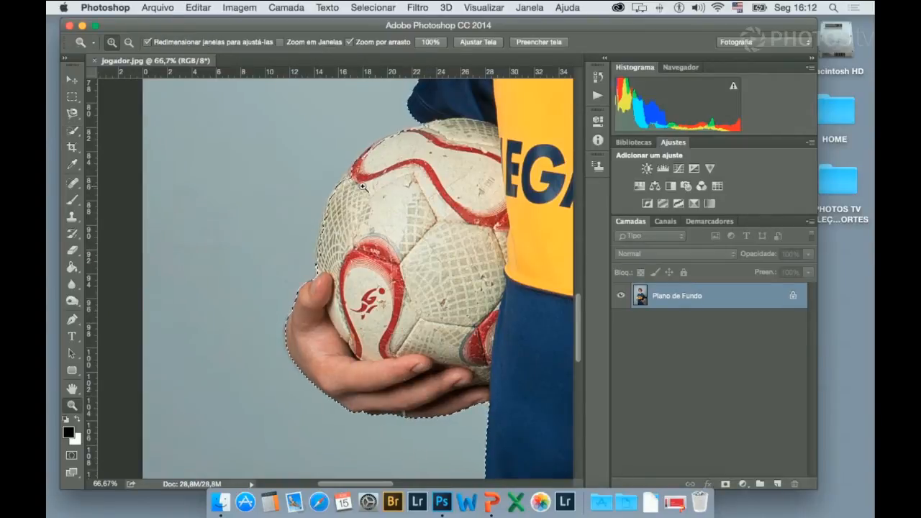
left_click_drag(362, 186, 363, 189)
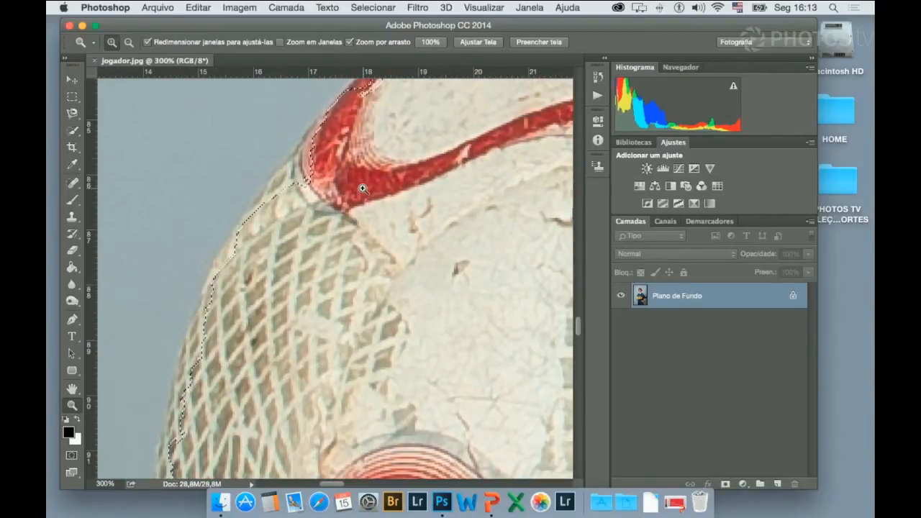
scroll(362, 188, "up", 3)
left_click(73, 131)
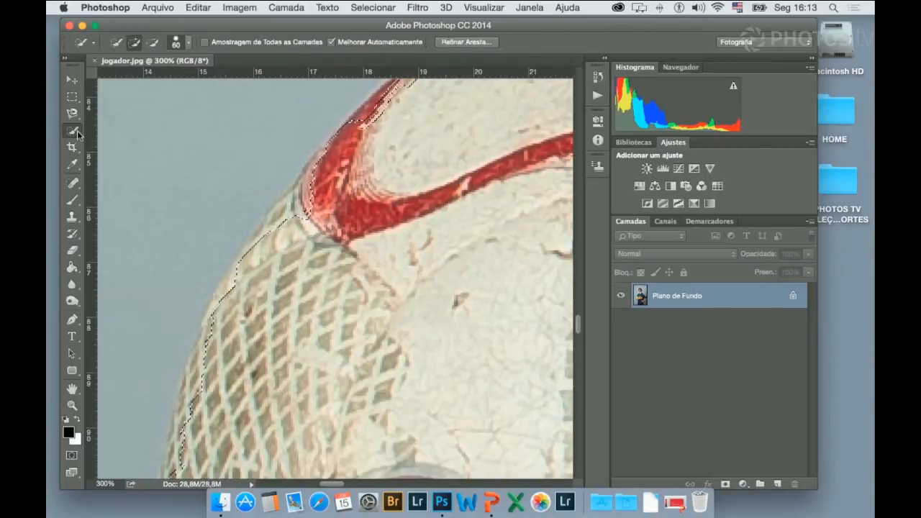
key("bracketleft")
key("bracketleft")
key("bracketleft")
key("bracketleft")
key("bracketleft")
left_click_drag(330, 172, 325, 180)
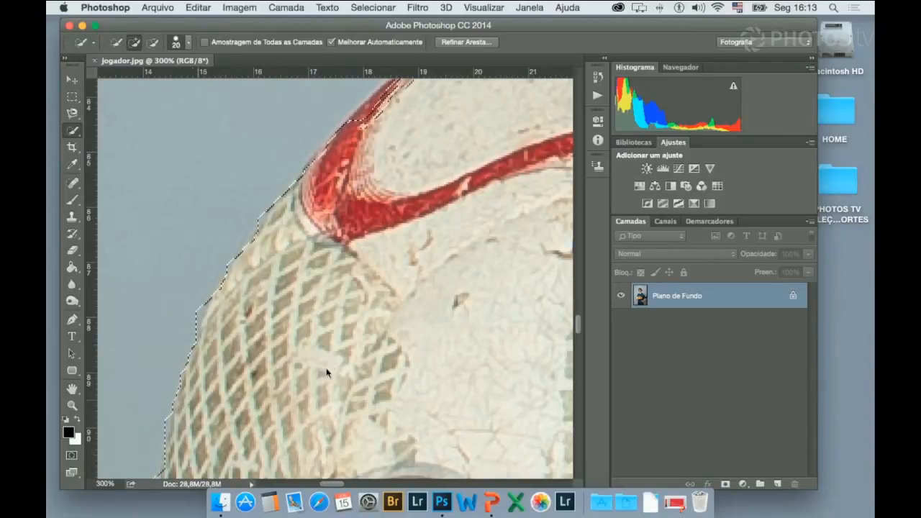
Extend the selection over the ball's netted panel along its left edge, down to the thumb
scroll(272, 378, "down", 5)
mouse_move(273, 378)
left_mouse_down()
mouse_move(180, 338)
mouse_move(209, 320)
mouse_move(193, 310)
left_mouse_up()
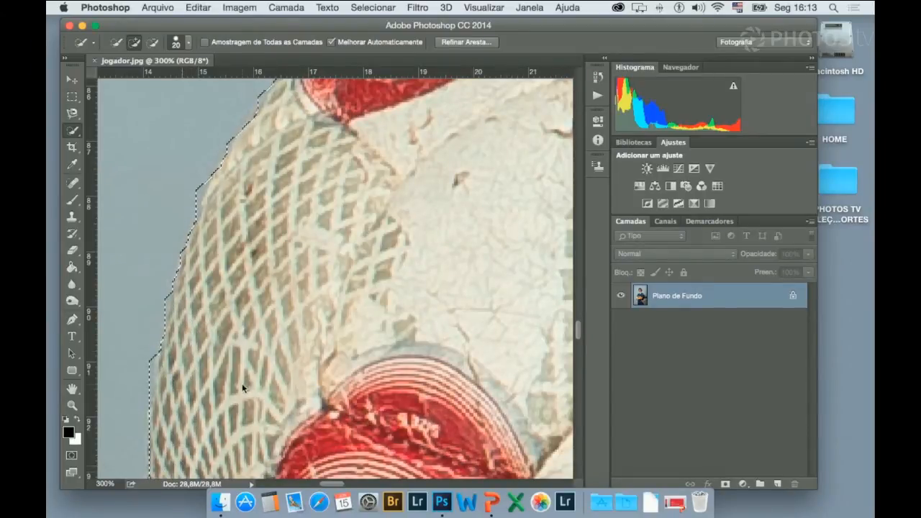
scroll(242, 389, "down", 5)
left_click_drag(174, 408, 188, 258)
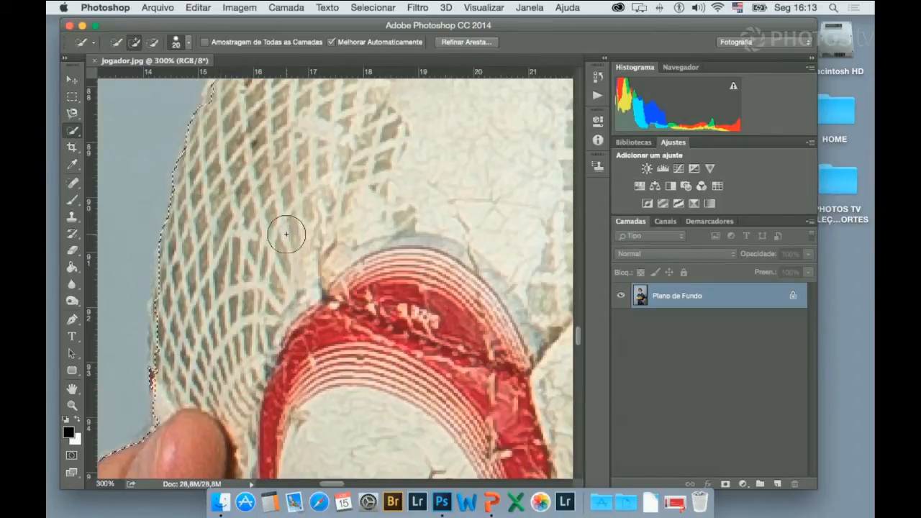
left_click_drag(171, 344, 177, 263)
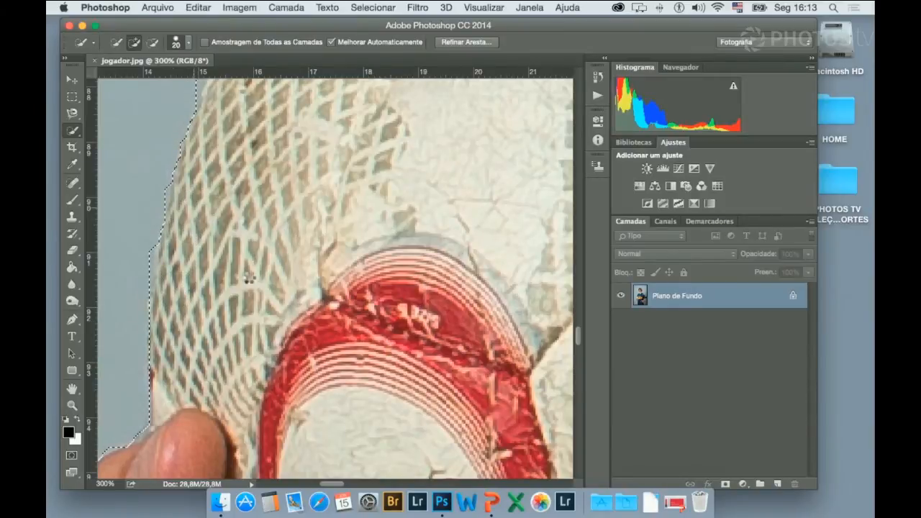
Touch up the selection along the netted panel's outer edge just below the ball's red stripe
scroll(249, 226, "up", 5)
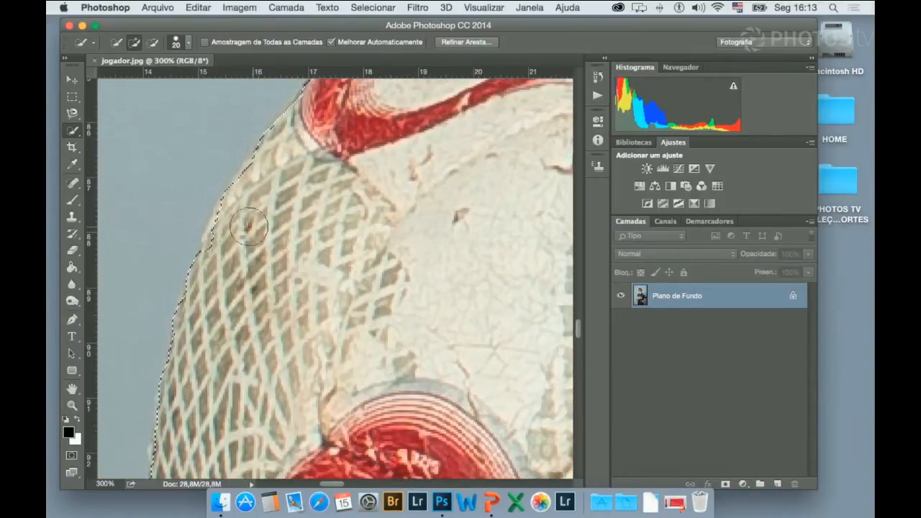
left_click_drag(249, 227, 235, 222)
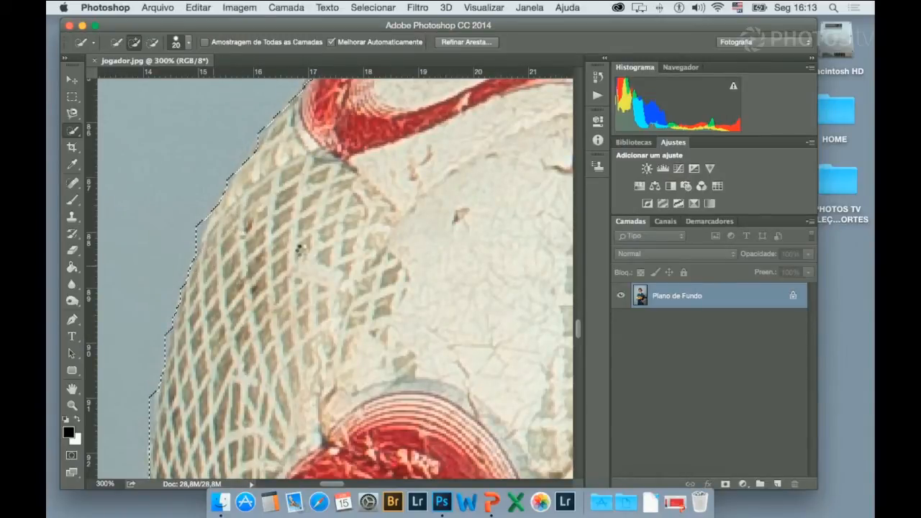
scroll(335, 248, "up", 3)
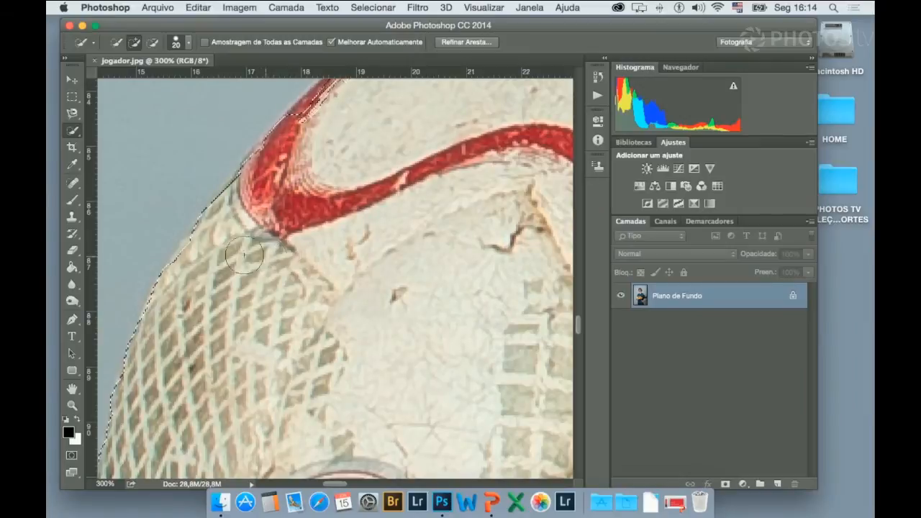
left_click_drag(208, 255, 206, 242)
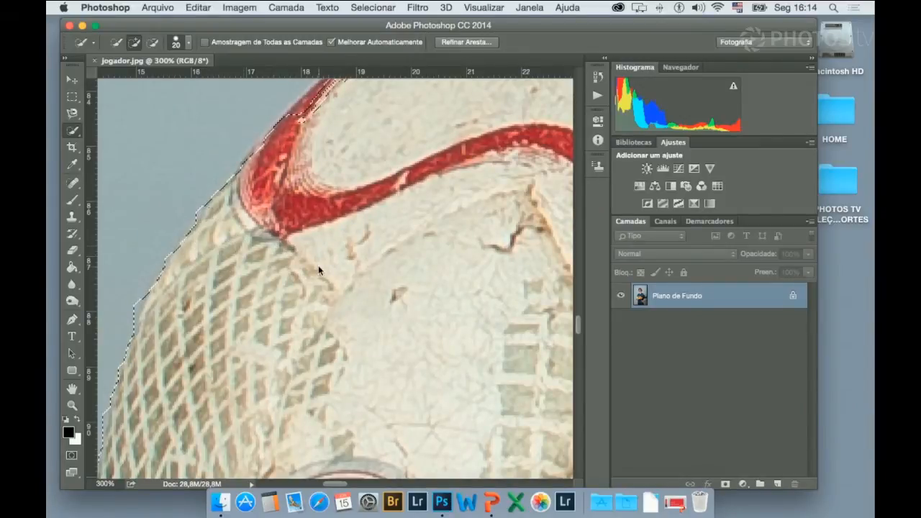
Extend the selection along the ball's upper edge, from the red stripe to the blue sleeve
scroll(320, 264, "up", 5)
mouse_move(343, 255)
left_mouse_down()
mouse_move(469, 153)
mouse_move(411, 177)
mouse_move(339, 232)
mouse_move(356, 208)
left_mouse_up()
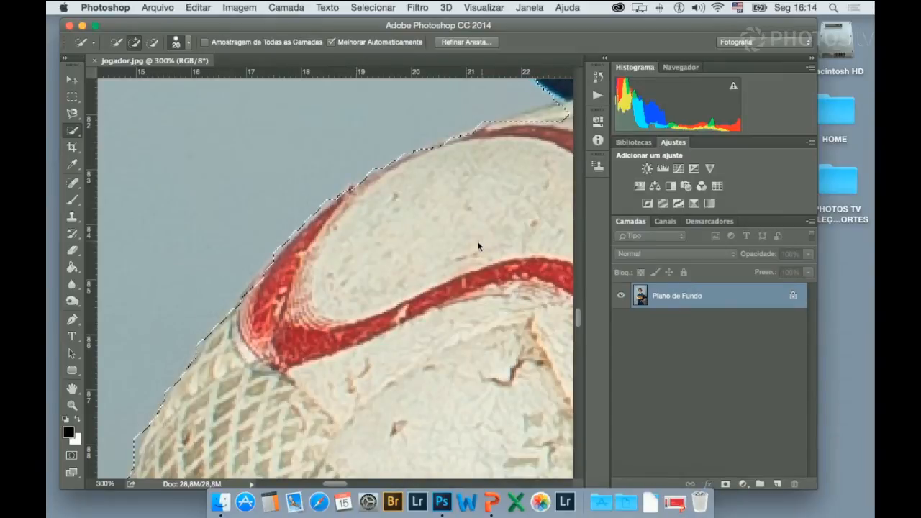
scroll(478, 246, "right", 5)
scroll(478, 246, "up", 2)
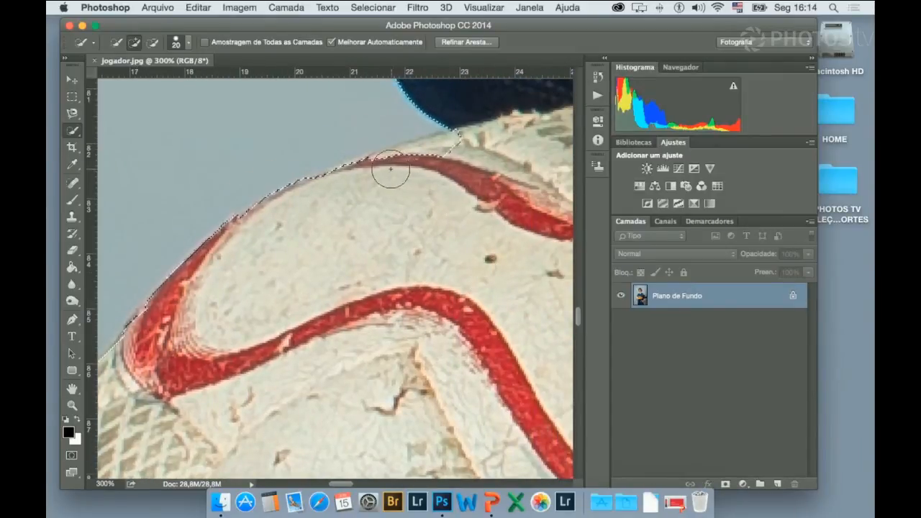
left_click_drag(457, 148, 454, 176)
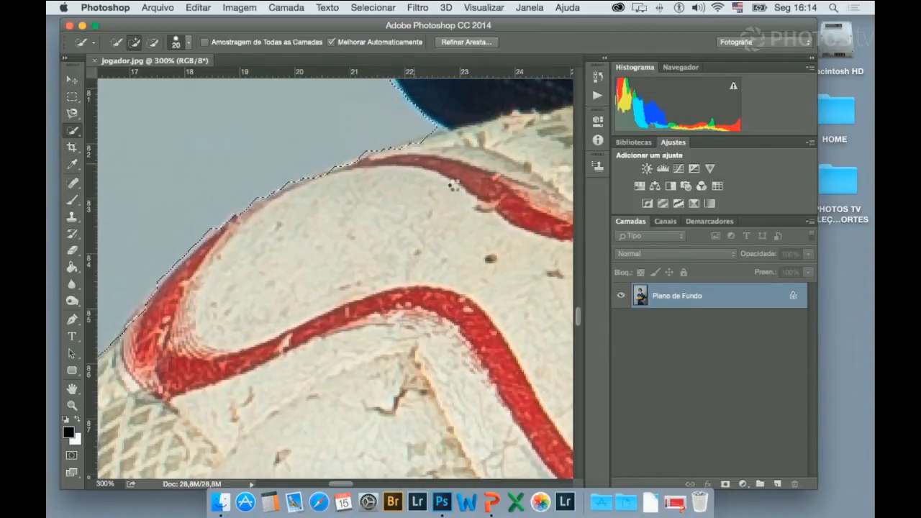
Add the player's neck, face and hair to the selection
key("z")
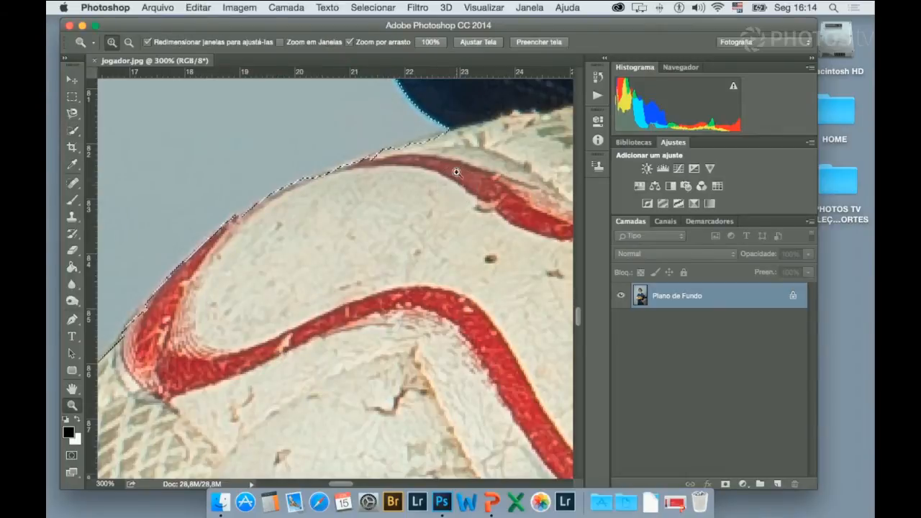
left_click(456, 168, "alt")
left_click(456, 168, "alt")
left_click(458, 169, "alt")
left_click(477, 175, "alt")
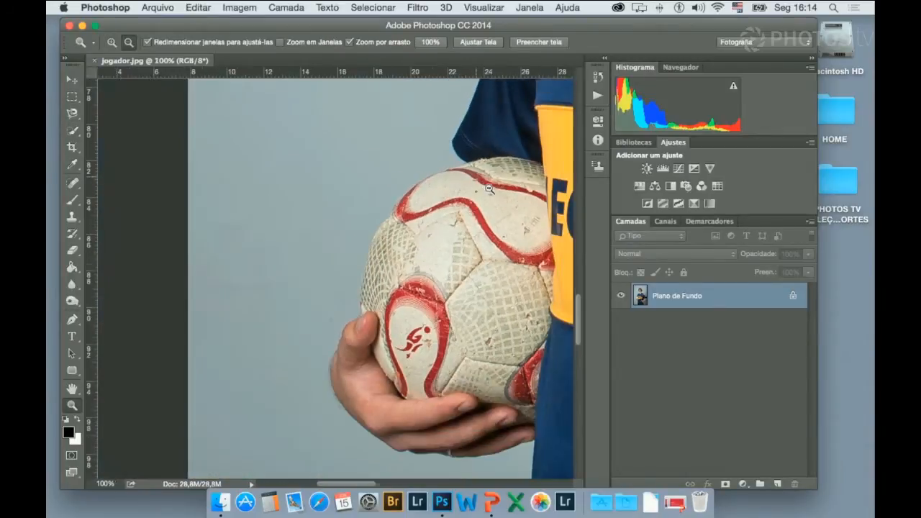
scroll(490, 189, "right", 3)
left_click(464, 197, "alt")
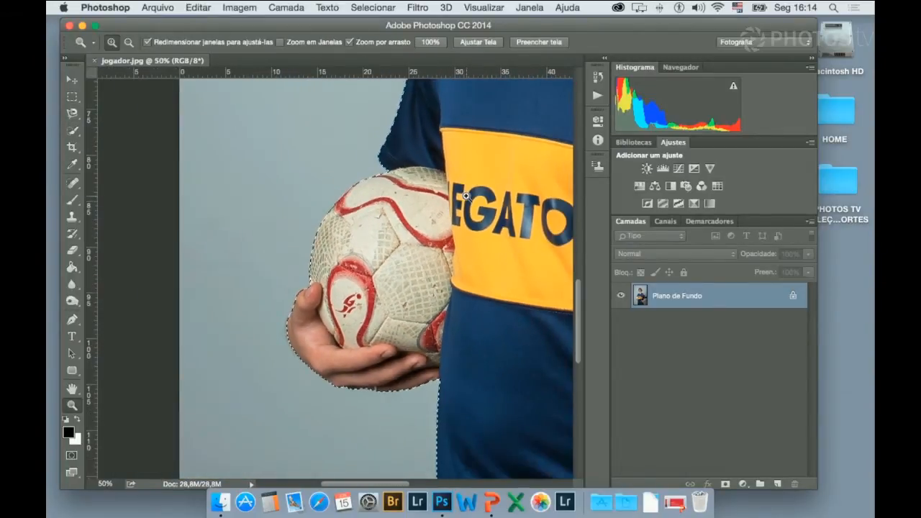
scroll(464, 197, "up", 5)
scroll(464, 197, "right", 3)
scroll(464, 196, "right", 3)
left_click(465, 198, "alt")
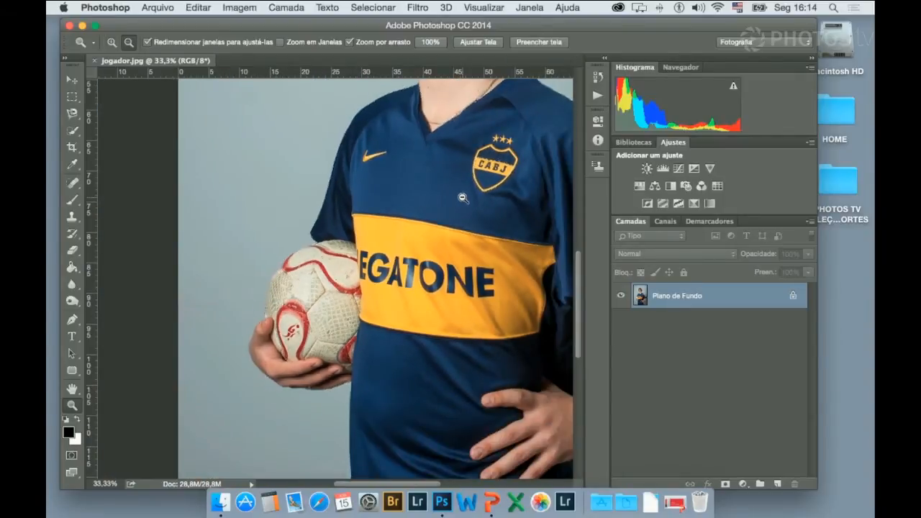
left_click(467, 200, "alt")
scroll(467, 201, "right", 5)
scroll(432, 212, "up", 5)
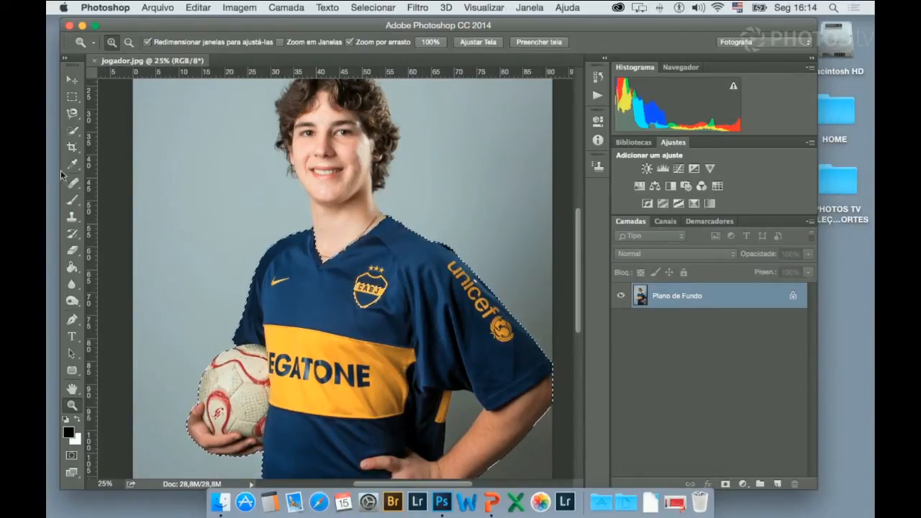
left_click(72, 131)
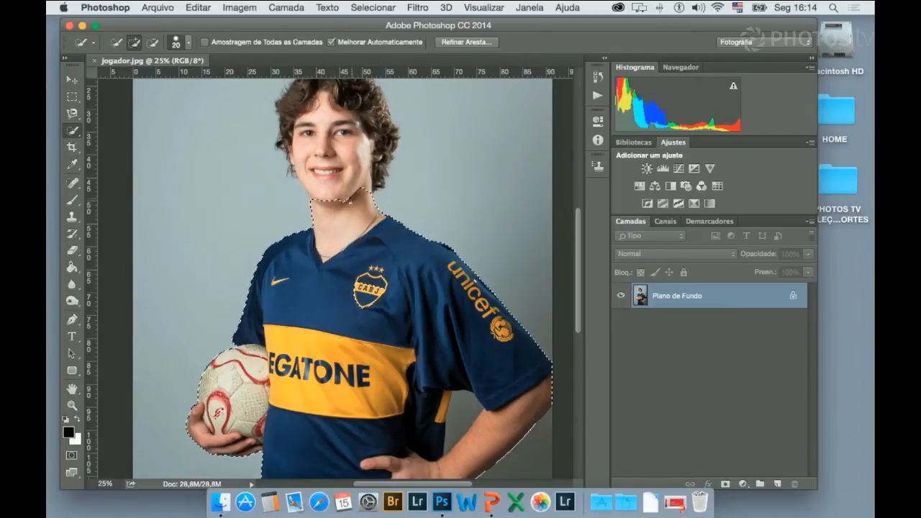
mouse_move(342, 190)
left_mouse_down()
mouse_move(336, 113)
mouse_move(345, 117)
left_mouse_up()
scroll(333, 279, "up", 5)
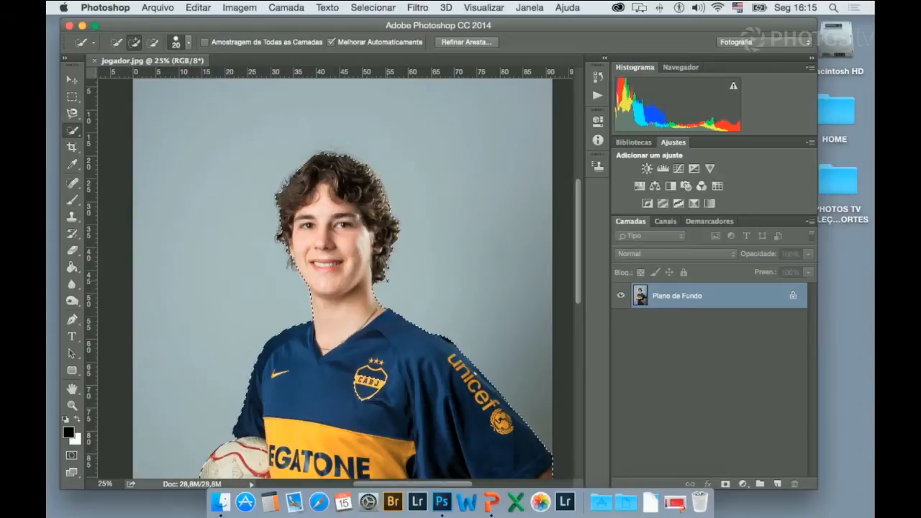
Inspect the selection outline around the hair, face and neck, and over the whole player
key("z")
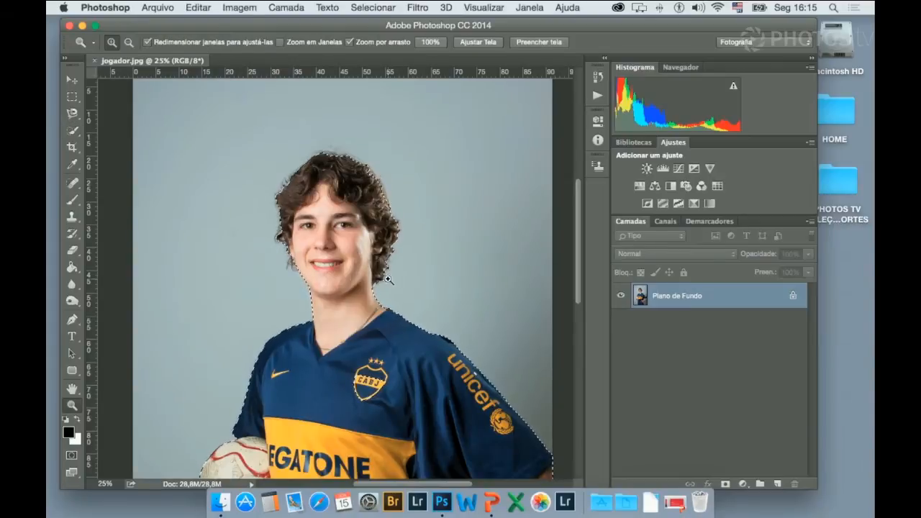
left_click(389, 279, "alt")
left_click(387, 278, "alt")
left_click(363, 254, "alt")
left_click(358, 251)
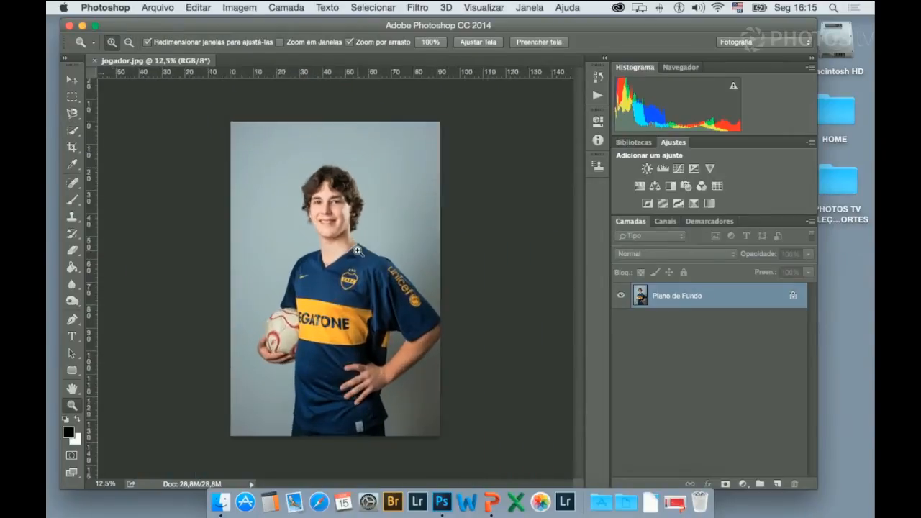
left_click(358, 250)
left_click(358, 250)
left_click(357, 250)
left_click(358, 251)
left_click(358, 251)
scroll(358, 251, "up", 5)
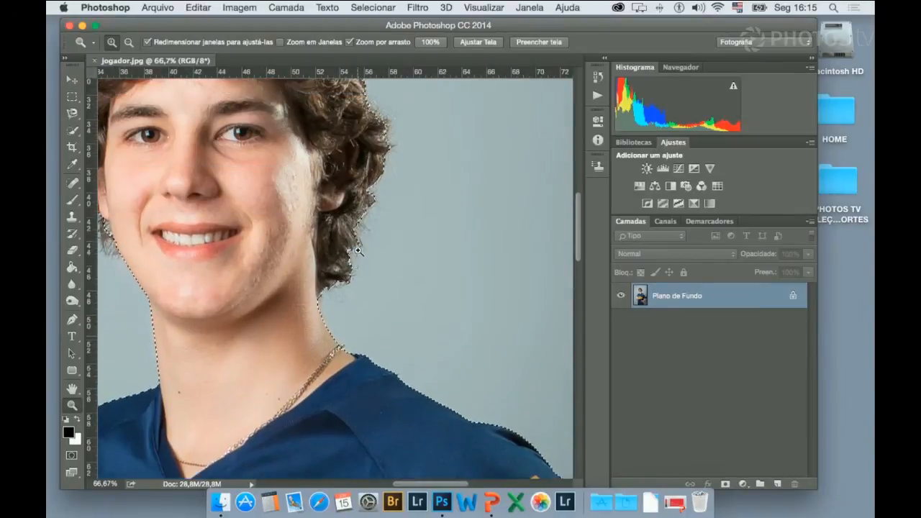
scroll(358, 250, "up", 3)
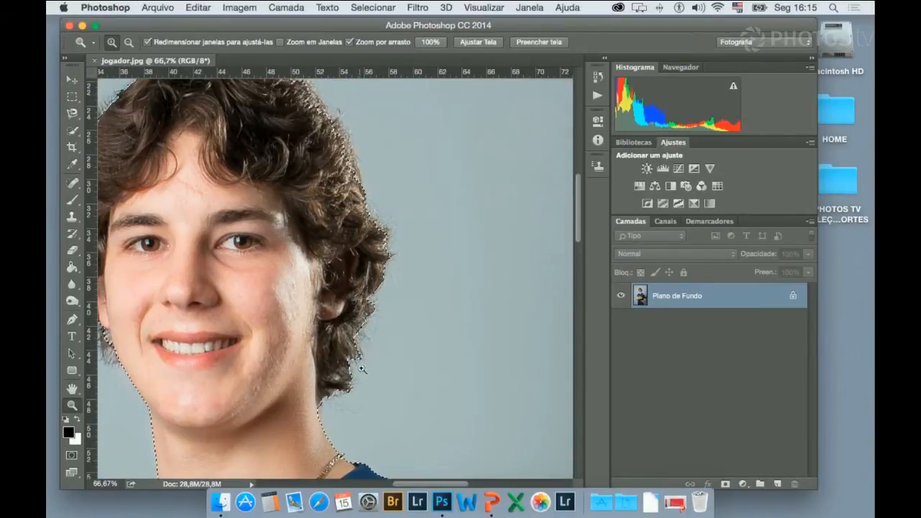
scroll(373, 216, "up", 2)
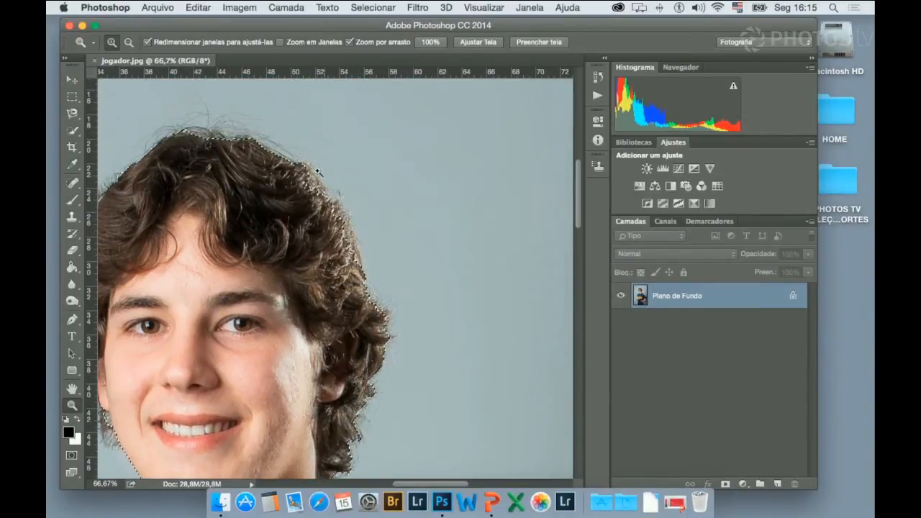
scroll(228, 162, "left", 3)
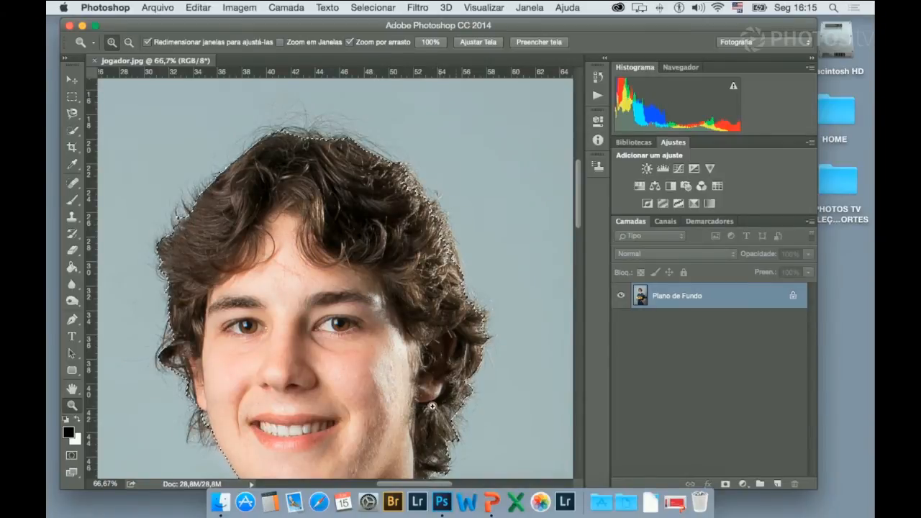
scroll(428, 406, "down", 3)
scroll(428, 405, "down", 1)
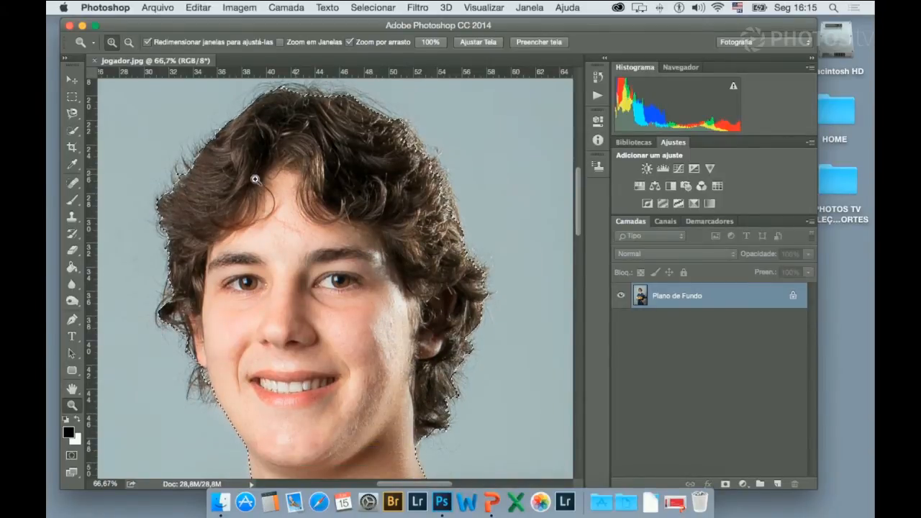
left_click(329, 297, "alt")
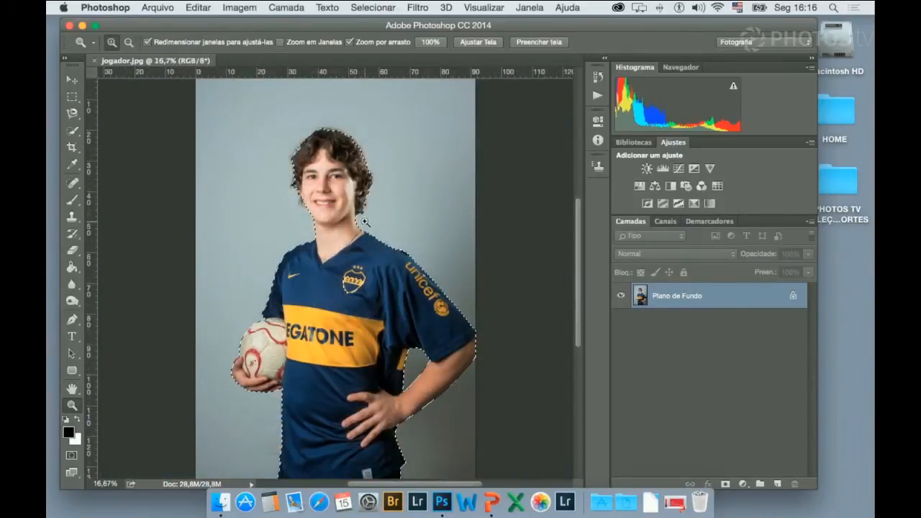
Open Refine Edge for the Quick Selection of the player and set its view mode to Em branco (on white)
left_click(73, 133)
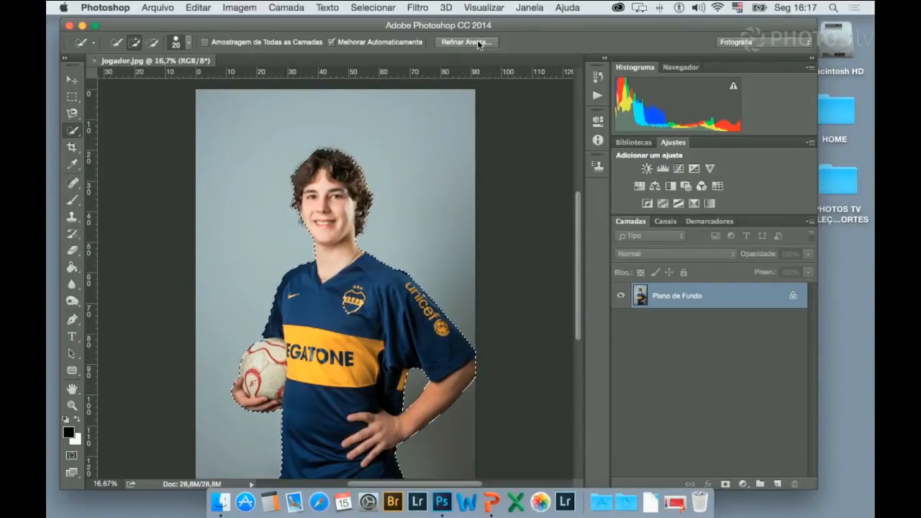
left_click(478, 42)
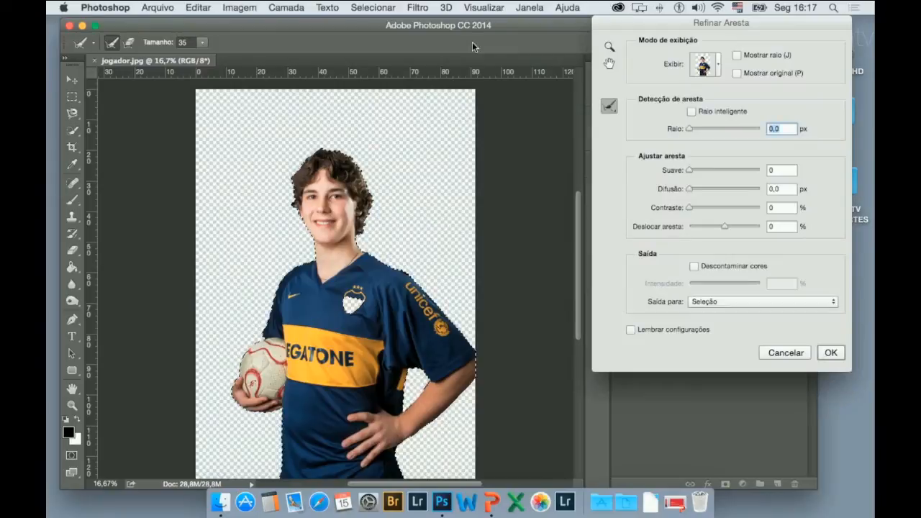
left_click_drag(664, 23, 580, 72)
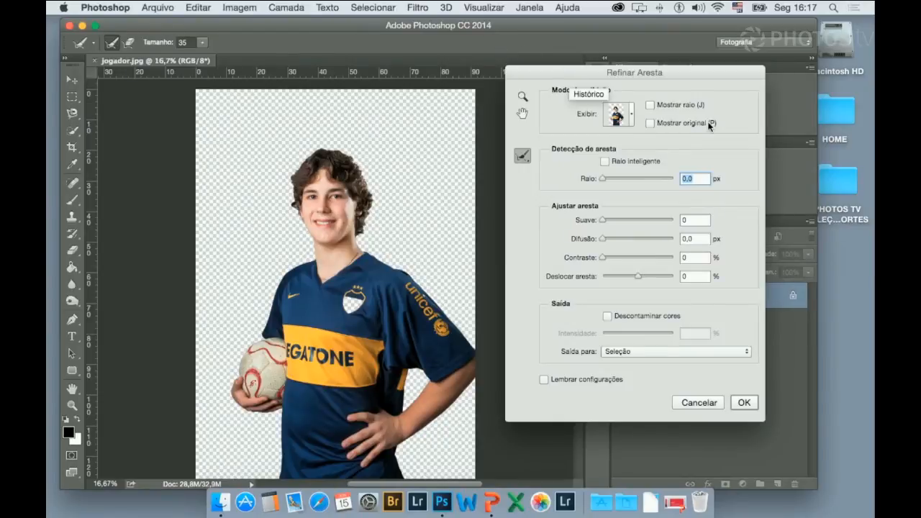
scroll(709, 125, "up", 5)
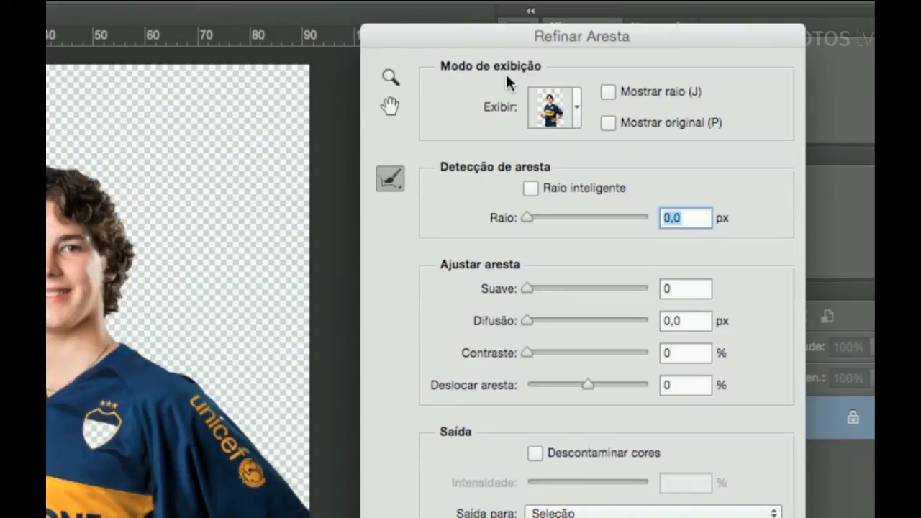
left_click(578, 112)
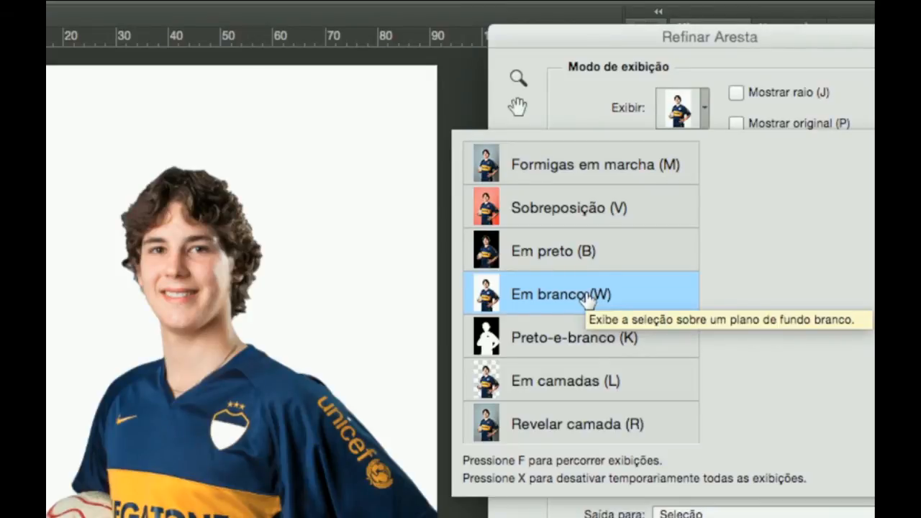
left_click(574, 87)
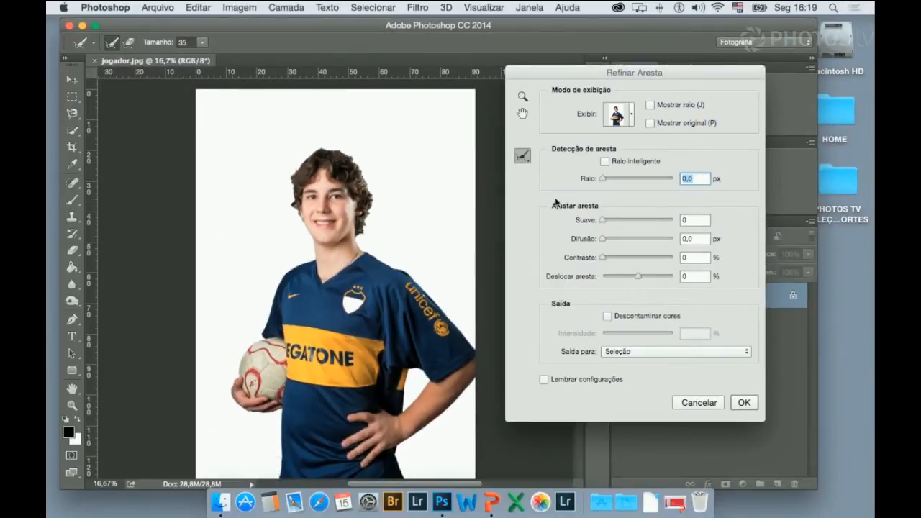
Show the edge-detection radius over an Em preto (on black) view and try a larger radius on the selection
left_click(650, 106)
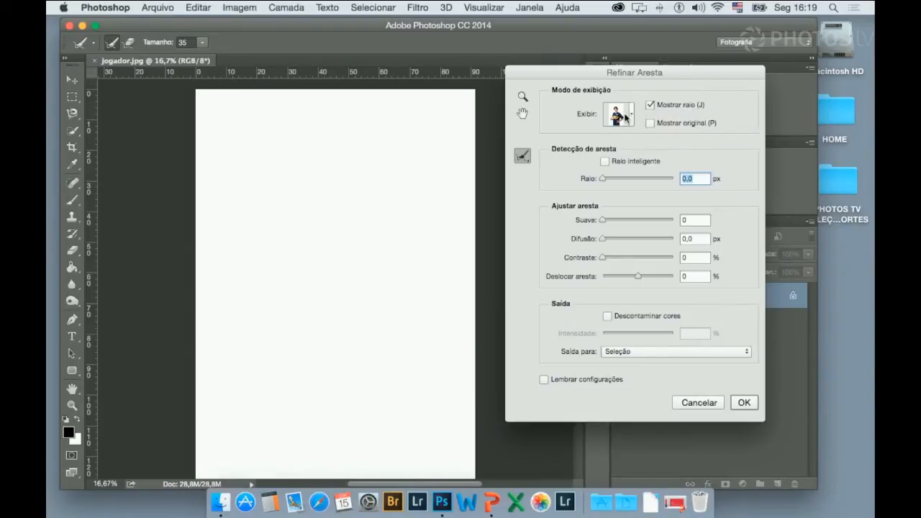
left_click(631, 119)
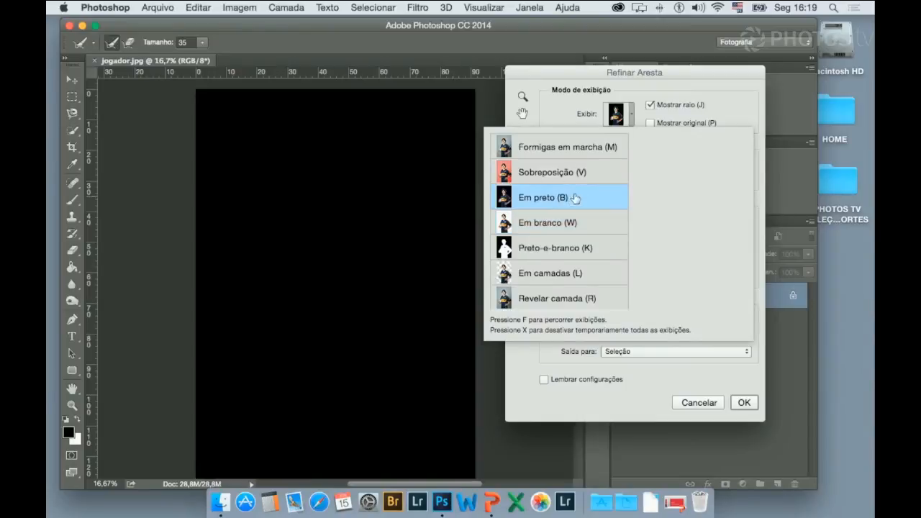
left_click(704, 89)
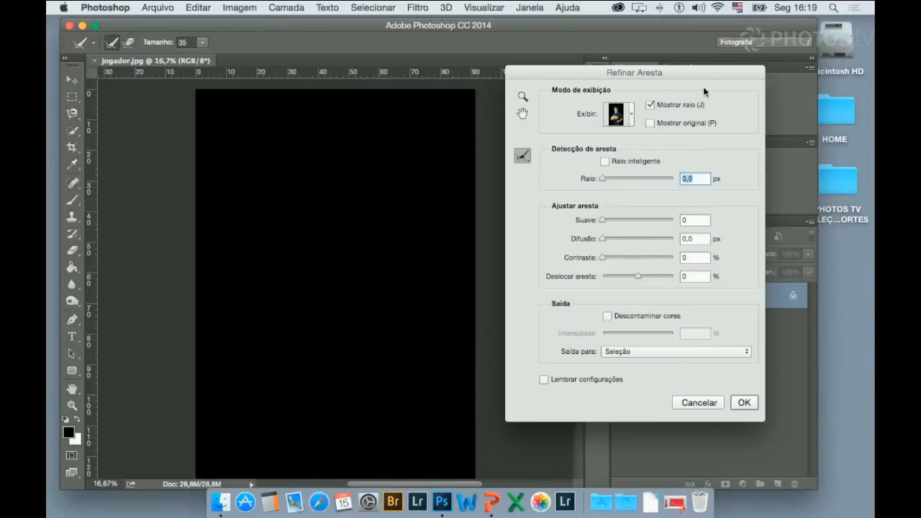
left_click(651, 105)
left_click(651, 106)
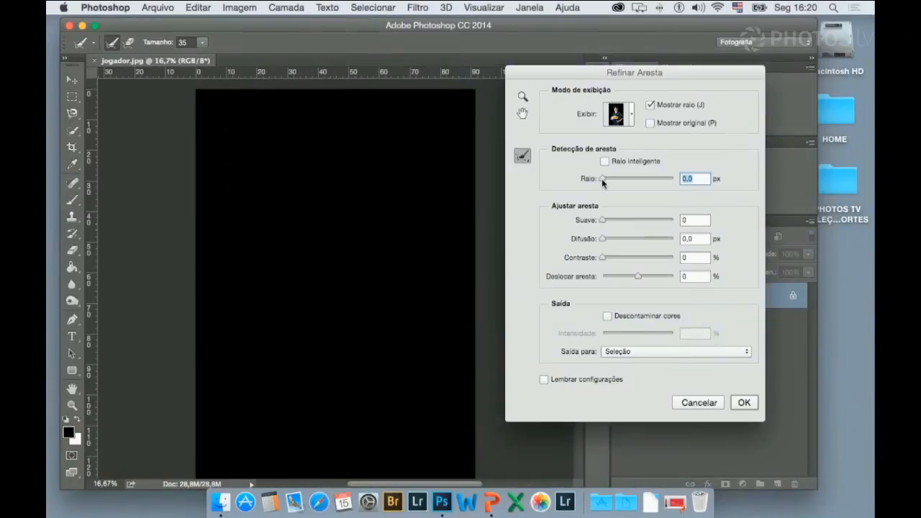
left_click_drag(603, 180, 635, 179)
left_click(651, 106)
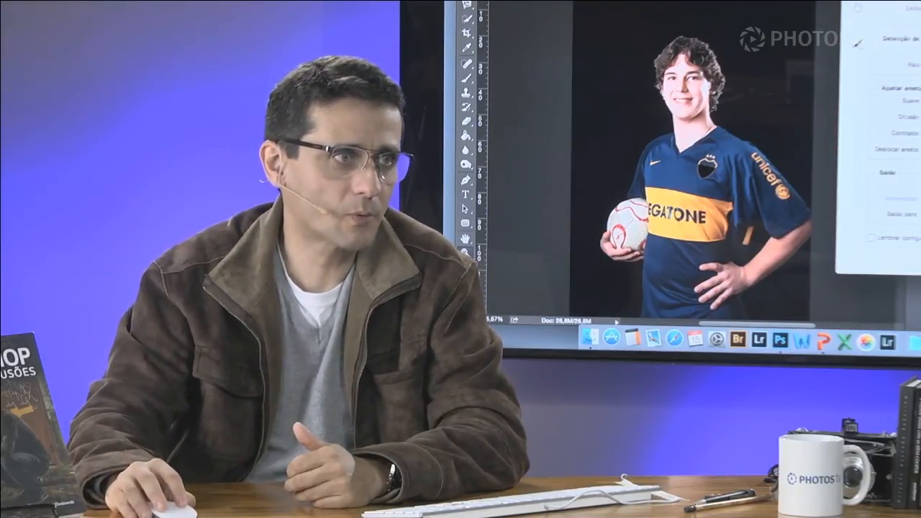
Switch the Refine Edge view back to Em branco to judge the outline of the player's hair
scroll(712, 74, "up", 2)
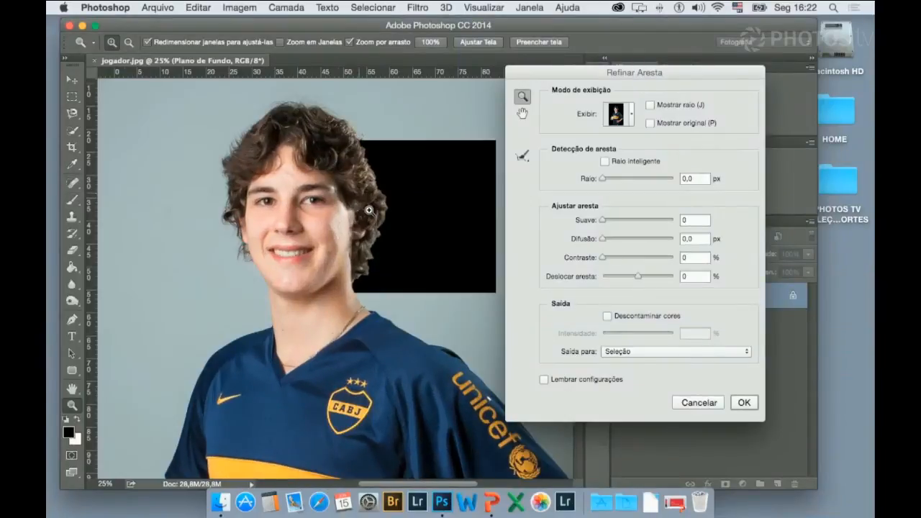
scroll(364, 216, "up", 1)
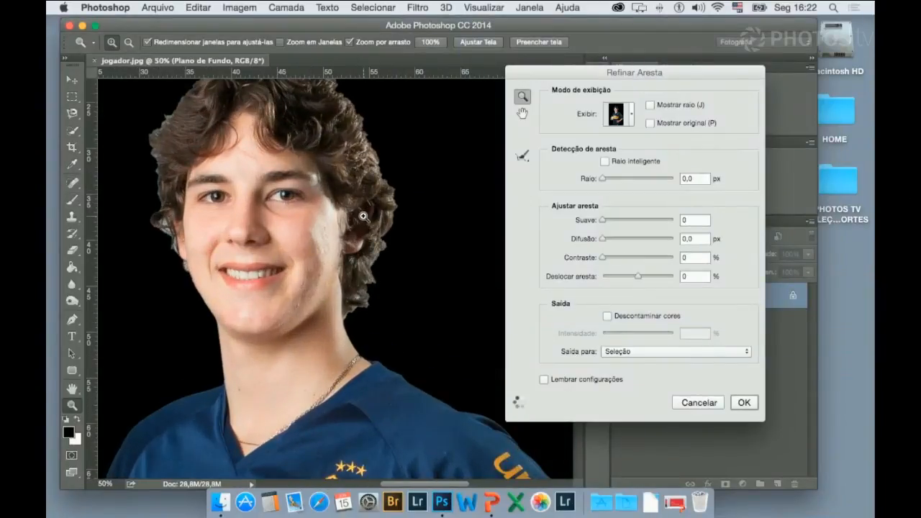
scroll(395, 201, "up", 3)
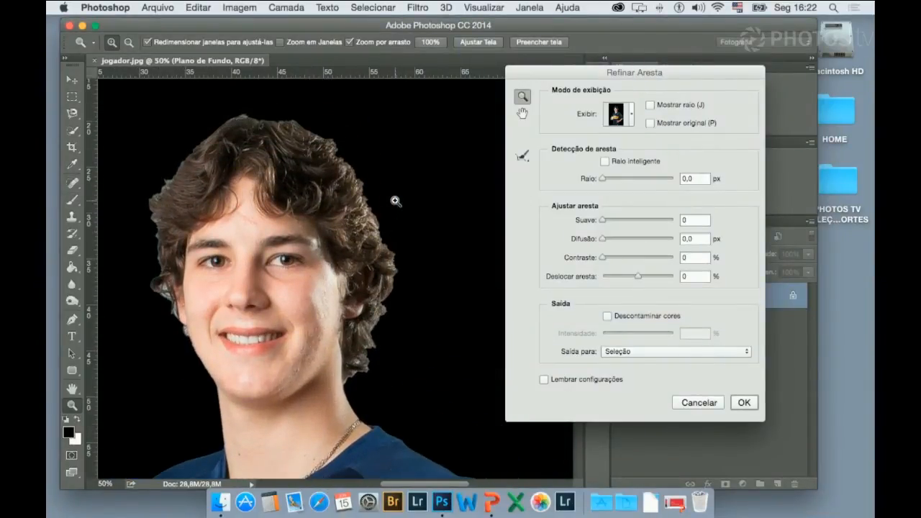
left_click(632, 117)
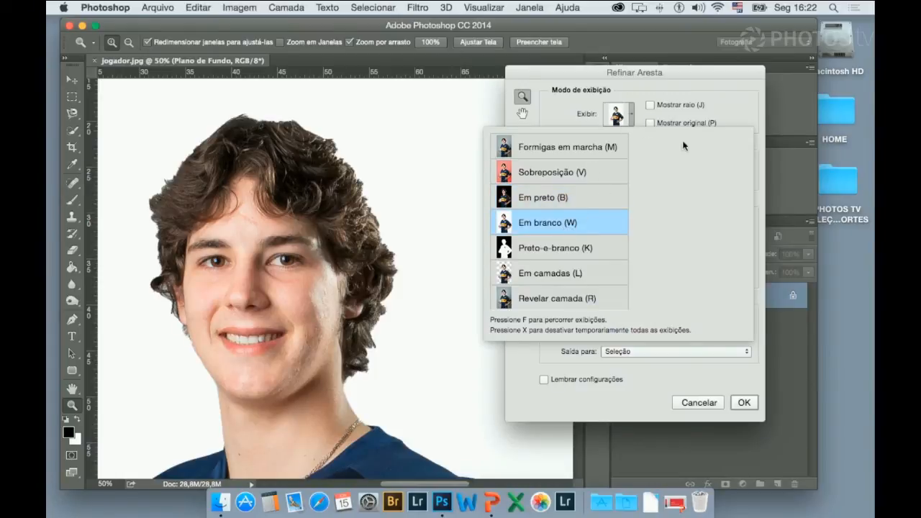
left_click(703, 86)
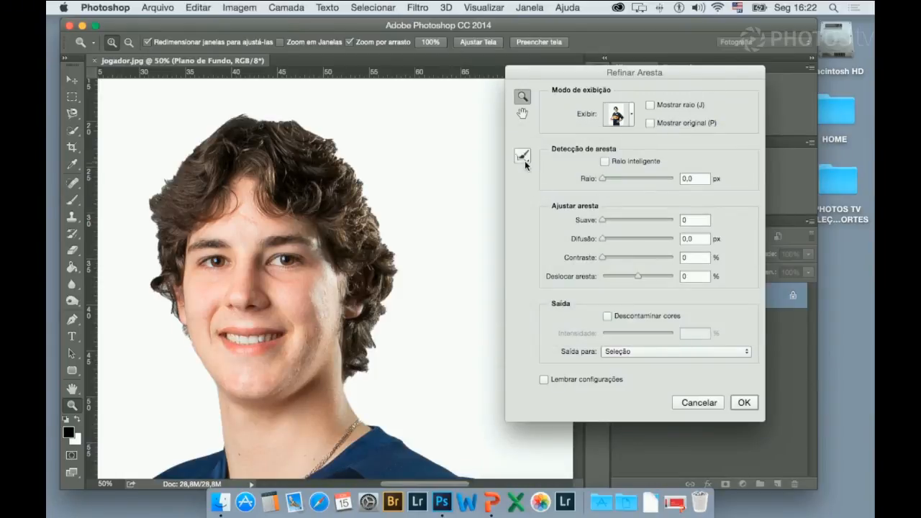
Activate the Refine Radius brush and set its size to 100
left_click(525, 156)
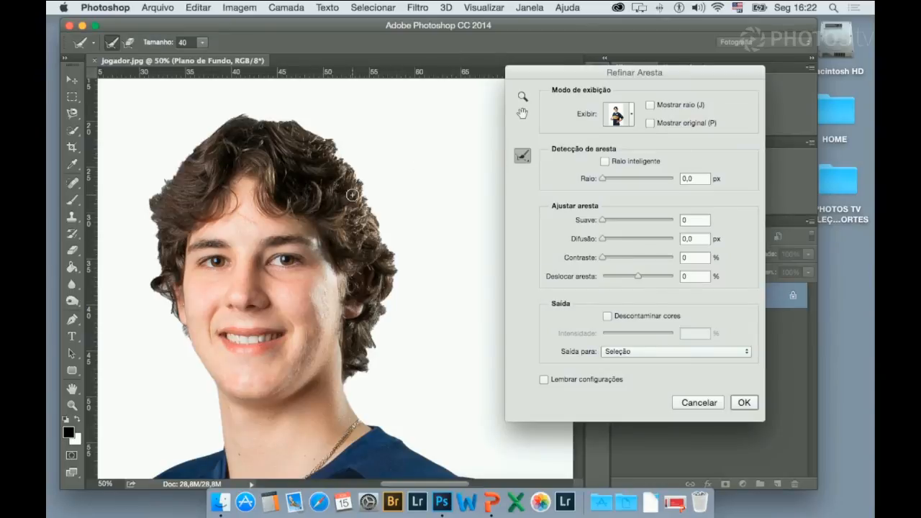
key("bracketright")
key("bracketright")
key("bracketright")
key("bracketright")
key("bracketright")
key("bracketright")
key("bracketright")
key("bracketleft")
key("bracketleft")
Brush the refine radius along the upper outer hair edge on the image-right side of the player's head
left_click(522, 98)
left_click(359, 199)
left_click(358, 199)
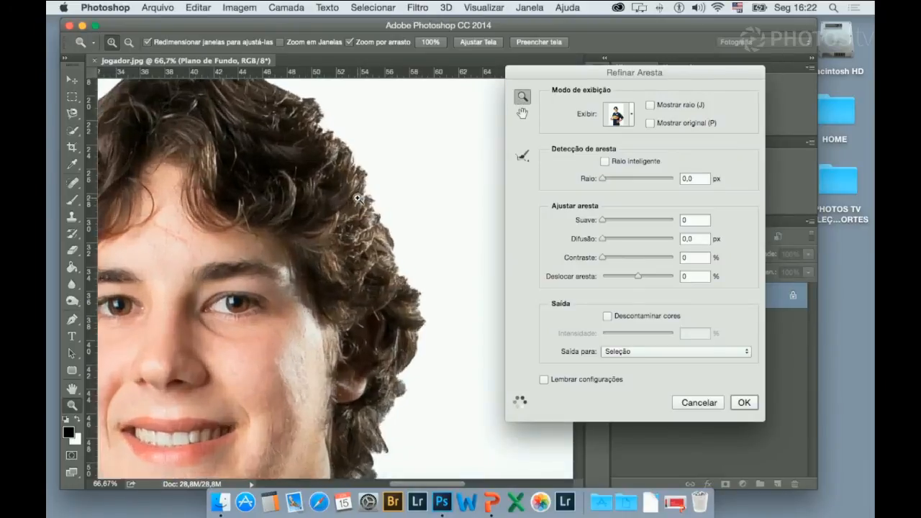
scroll(353, 200, "up", 3)
scroll(350, 216, "up", 2)
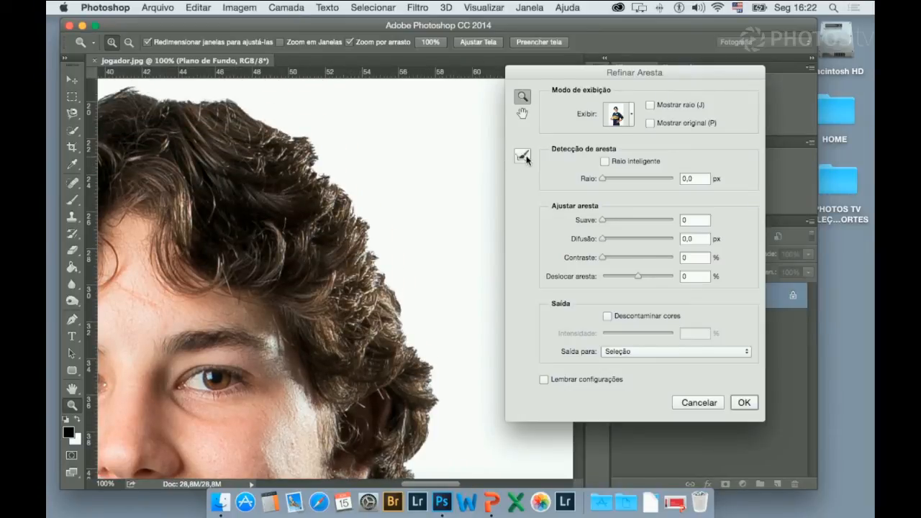
left_click(524, 157)
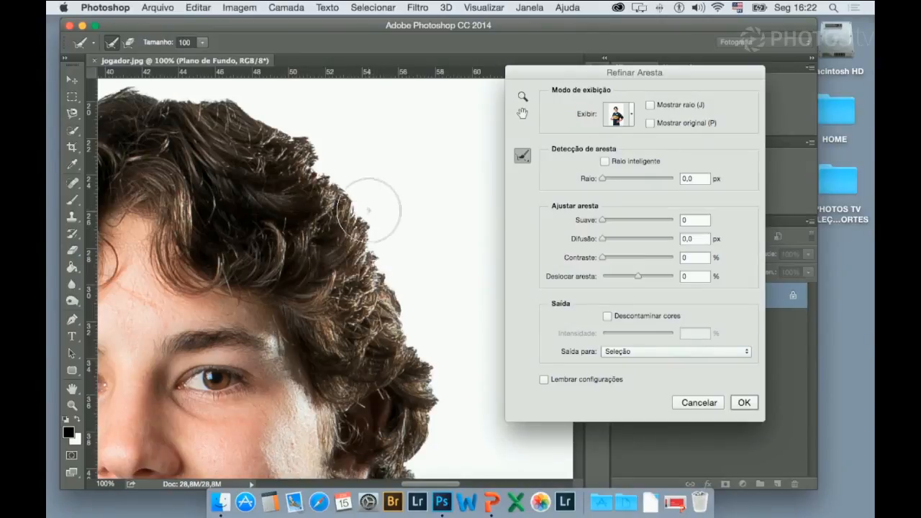
mouse_move(353, 189)
left_mouse_down()
mouse_move(370, 249)
mouse_move(405, 297)
mouse_move(353, 187)
mouse_move(294, 133)
mouse_move(344, 182)
mouse_move(386, 173)
mouse_move(385, 164)
mouse_move(376, 225)
mouse_move(389, 295)
mouse_move(403, 317)
mouse_move(384, 258)
left_mouse_up()
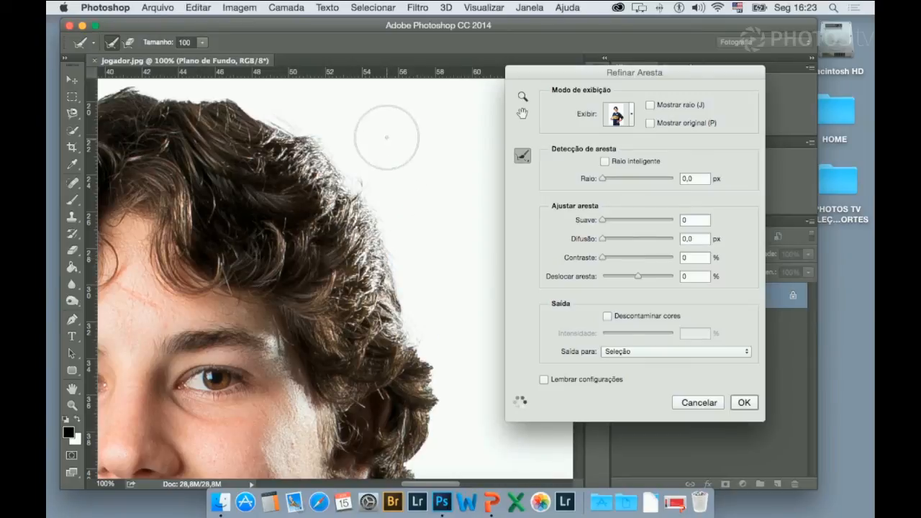
Brush the refine radius over the crown of the head to recover the fine stray hairs there
scroll(380, 195, "up", 5)
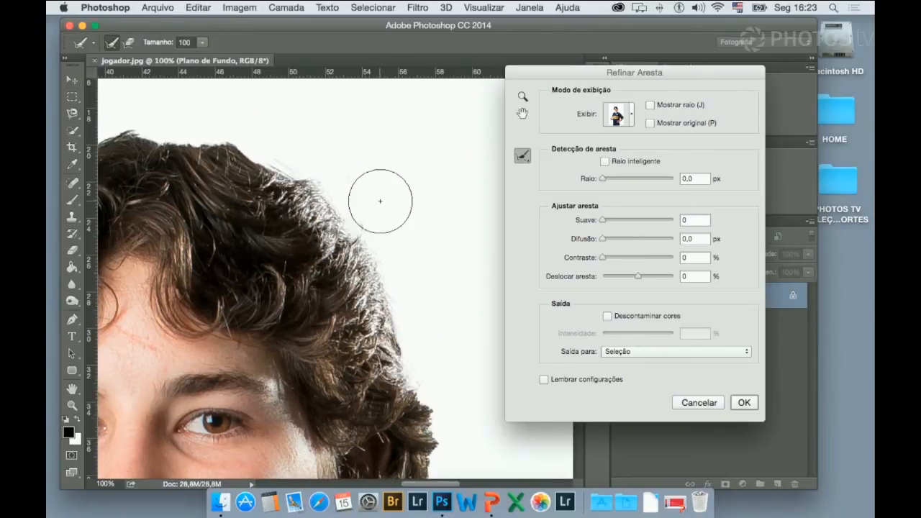
scroll(362, 255, "up", 2)
scroll(360, 245, "left", 3)
left_click(356, 225)
mouse_move(356, 225)
left_mouse_down()
mouse_move(319, 193)
mouse_move(261, 169)
mouse_move(177, 171)
left_mouse_up()
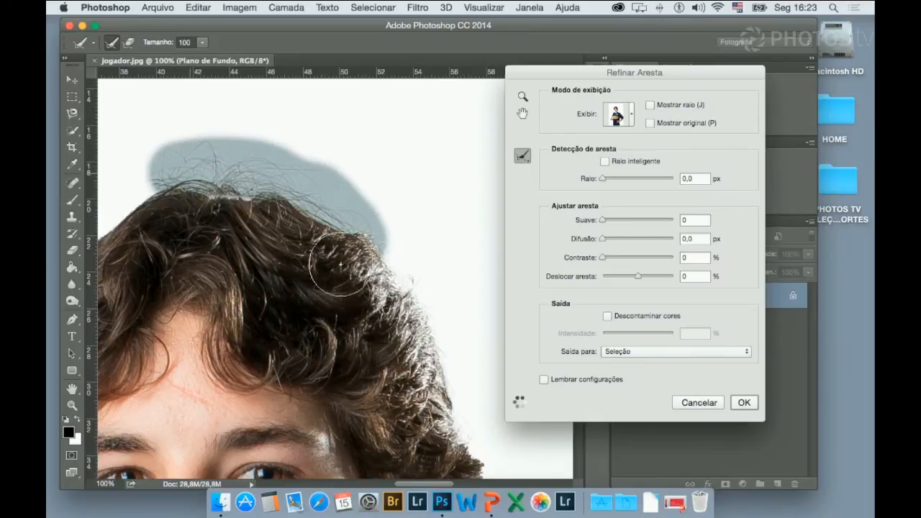
scroll(335, 259, "left", 5)
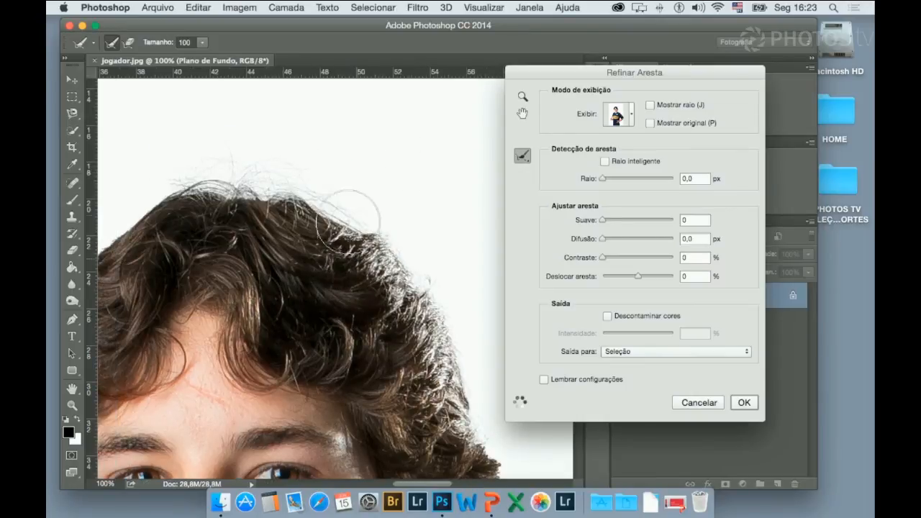
mouse_move(288, 156)
left_mouse_down()
mouse_move(262, 164)
mouse_move(291, 144)
mouse_move(253, 157)
mouse_move(192, 226)
mouse_move(224, 198)
left_mouse_up()
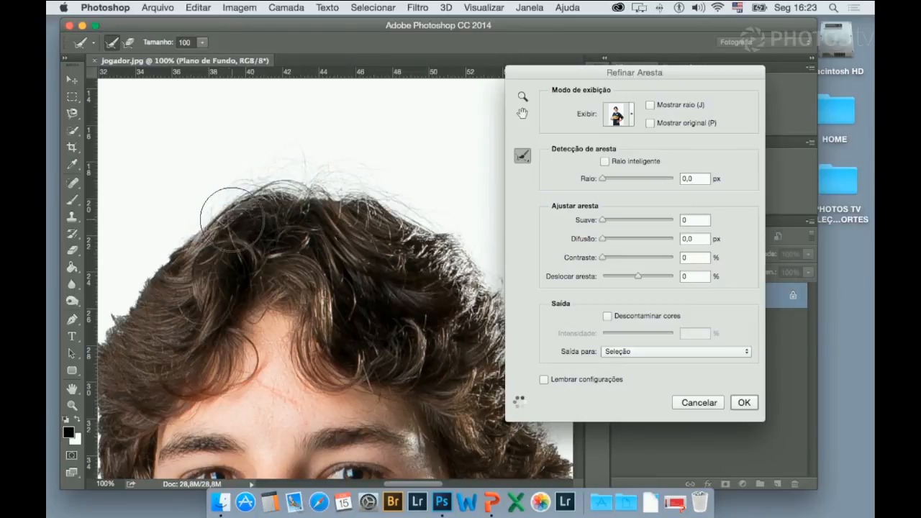
Refine the hair edge from the crown down the image-left side to the curls beside the forehead
scroll(252, 218, "right", 2)
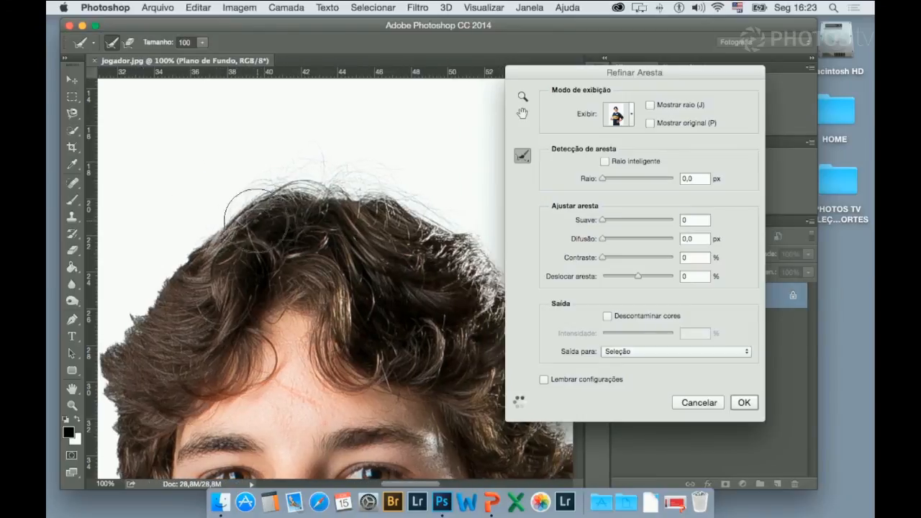
mouse_move(236, 210)
left_mouse_down()
mouse_move(193, 232)
mouse_move(132, 307)
left_mouse_up()
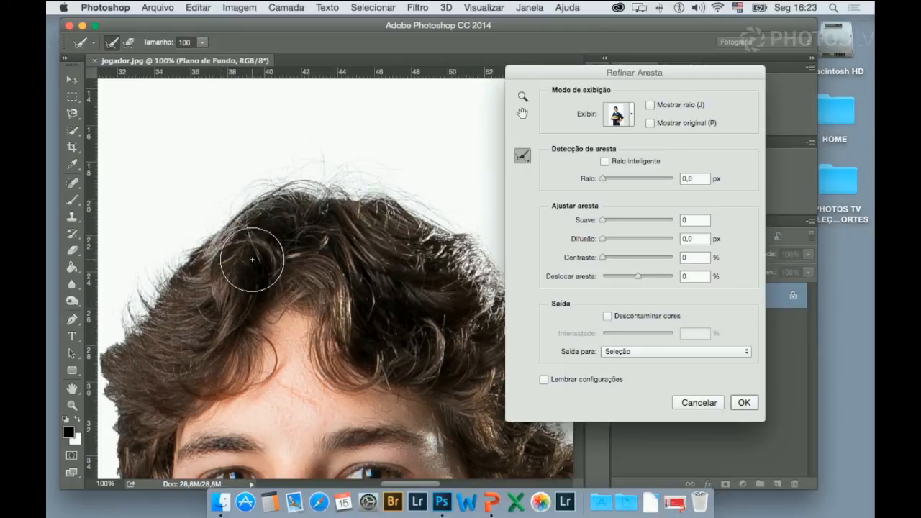
scroll(248, 258, "left", 5)
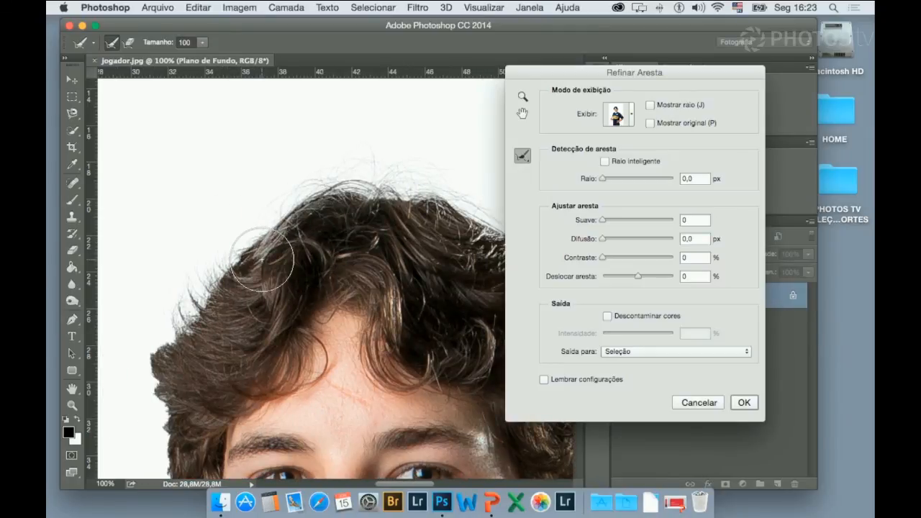
scroll(252, 257, "down", 3)
mouse_move(205, 227)
left_mouse_down()
mouse_move(172, 275)
mouse_move(159, 322)
mouse_move(144, 335)
mouse_move(137, 324)
mouse_move(140, 385)
mouse_move(152, 392)
left_mouse_up()
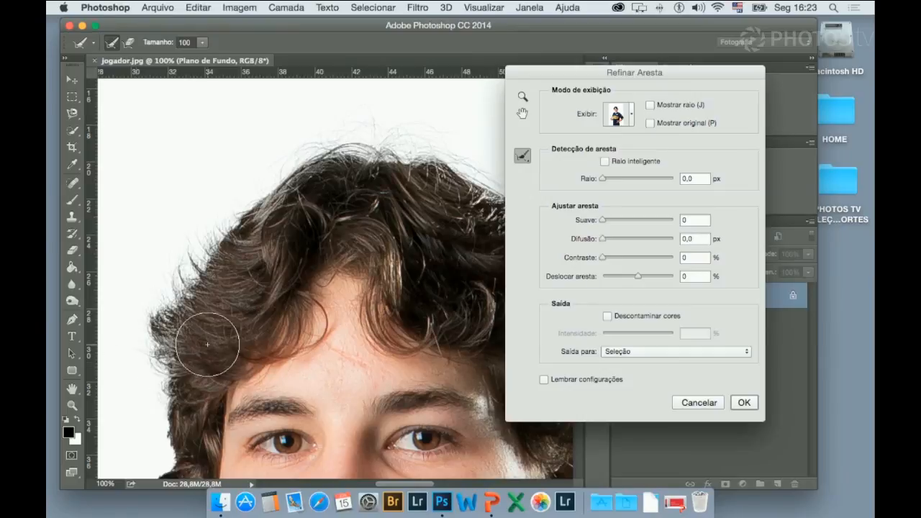
Refine the hair edge on the image-left side from the temple past the ear to the jaw
scroll(181, 329, "down", 5)
mouse_move(166, 253)
left_mouse_down()
mouse_move(151, 286)
mouse_move(141, 231)
mouse_move(159, 199)
mouse_move(150, 252)
mouse_move(172, 396)
left_mouse_up()
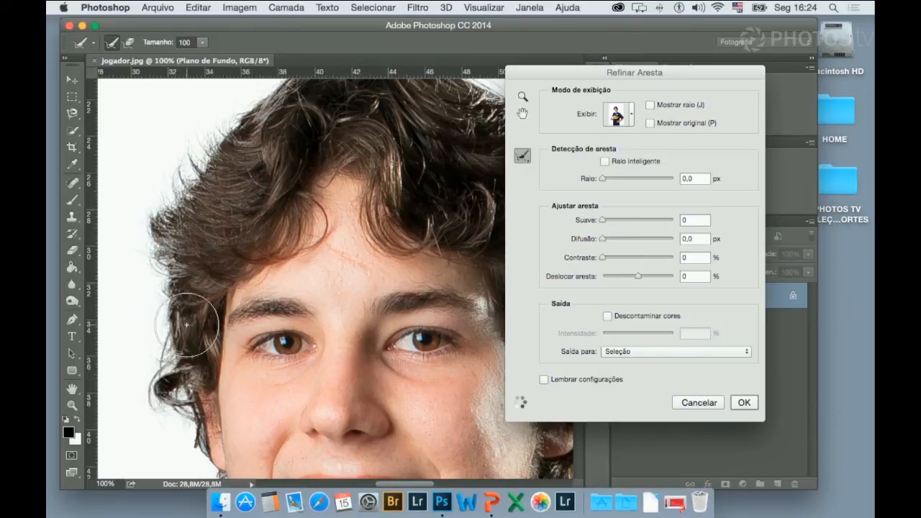
scroll(183, 320, "down", 5)
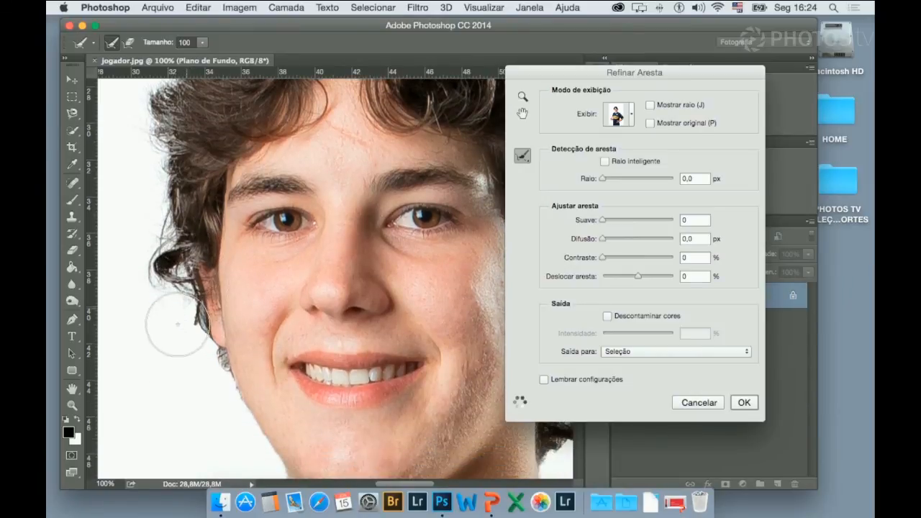
mouse_move(186, 276)
left_mouse_down()
mouse_move(196, 333)
mouse_move(241, 421)
mouse_move(223, 411)
mouse_move(196, 358)
left_mouse_up()
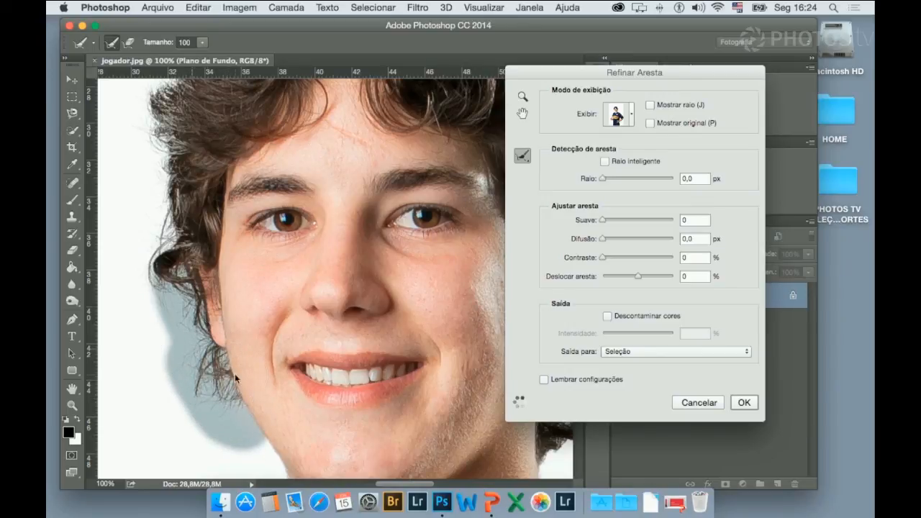
Brush the refine radius along the image-right hair edge between the nape and the ear
scroll(296, 352, "right", 10)
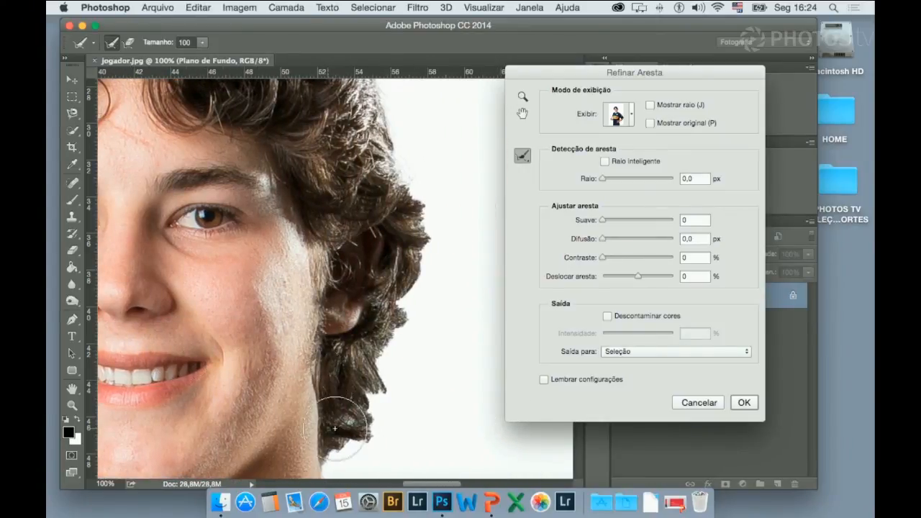
mouse_move(344, 434)
left_mouse_down()
mouse_move(349, 443)
mouse_move(405, 326)
left_mouse_up()
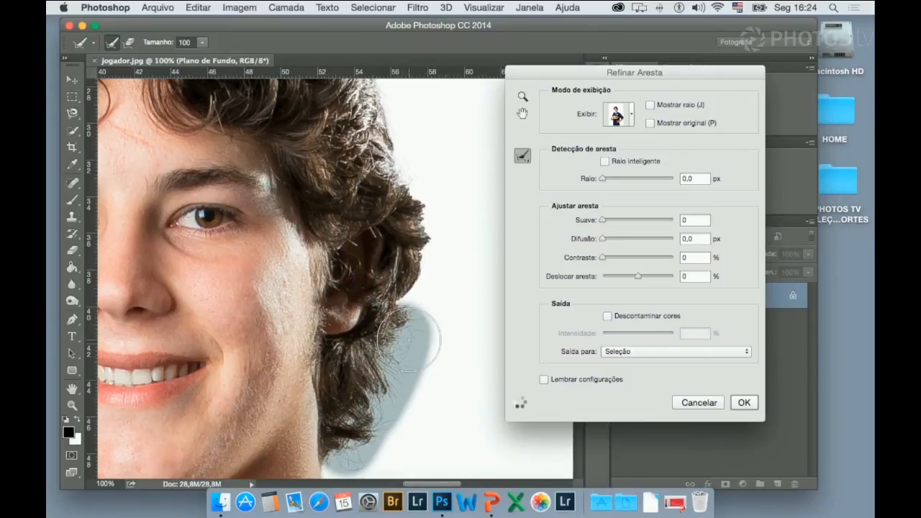
scroll(411, 329, "down", 5)
mouse_move(368, 333)
left_mouse_down()
mouse_move(350, 360)
mouse_move(360, 408)
mouse_move(385, 259)
mouse_move(403, 223)
left_mouse_up()
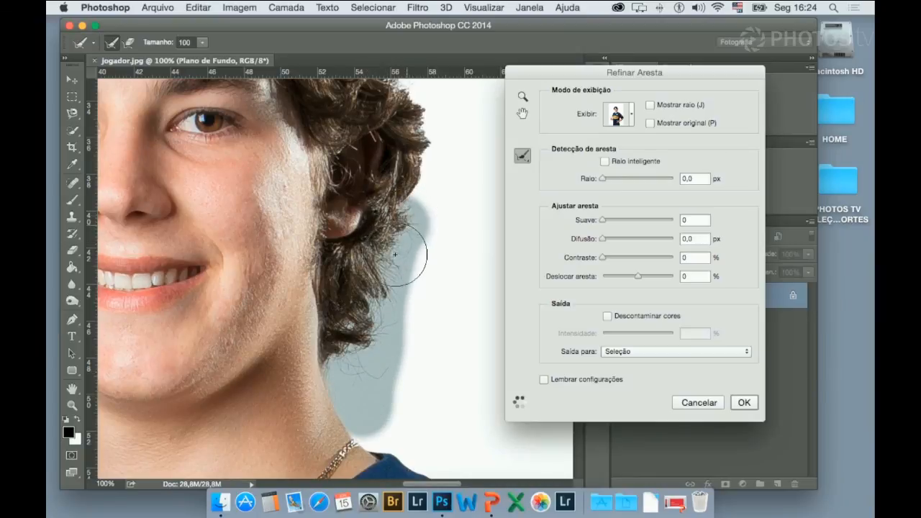